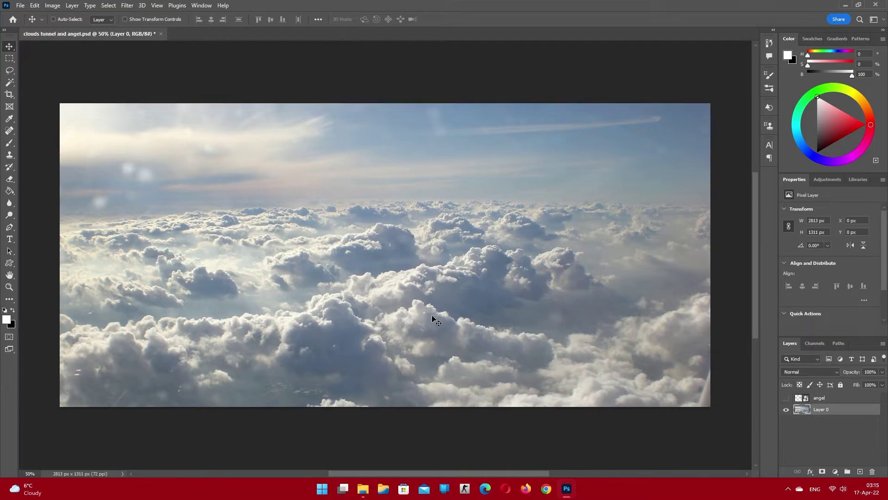
# Toggle the angel and cloud layers' visibility to preview them
pyautogui.click(786, 398)
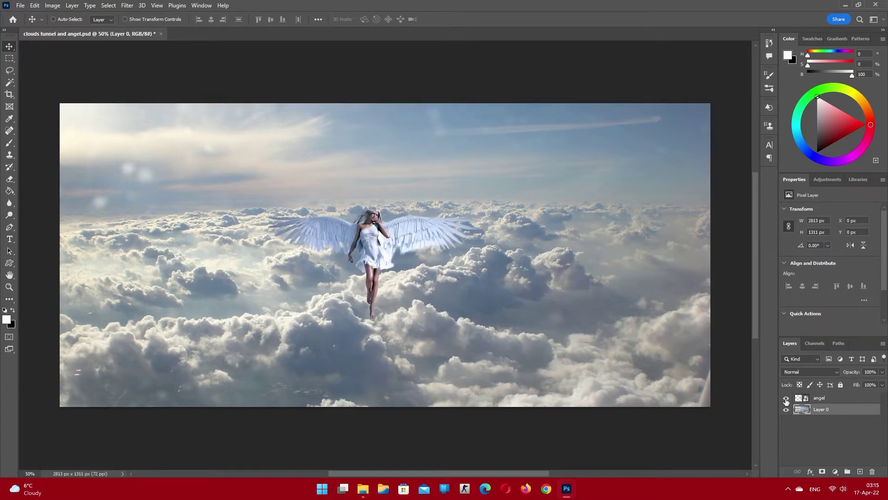
pyautogui.click(786, 398)
pyautogui.click(786, 409)
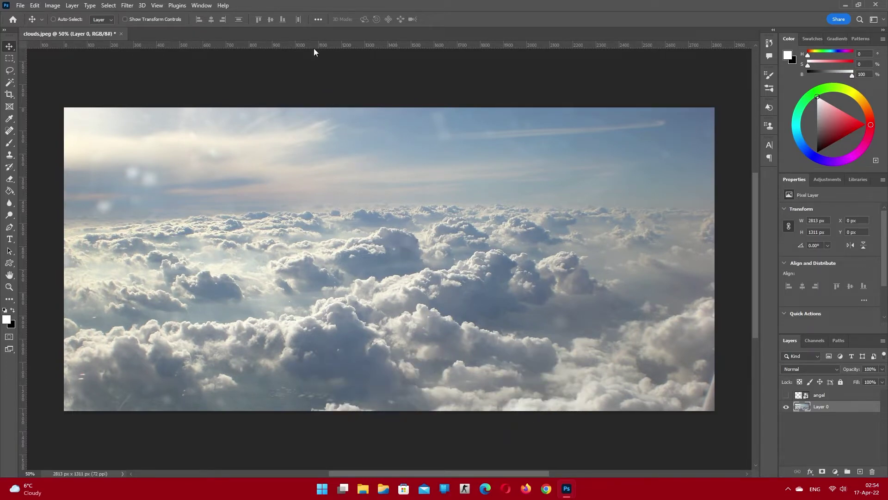
# Place a horizontal guide on the horizon and warp the left side up to level it
pyautogui.moveTo(309, 44); pyautogui.dragTo(380, 207)
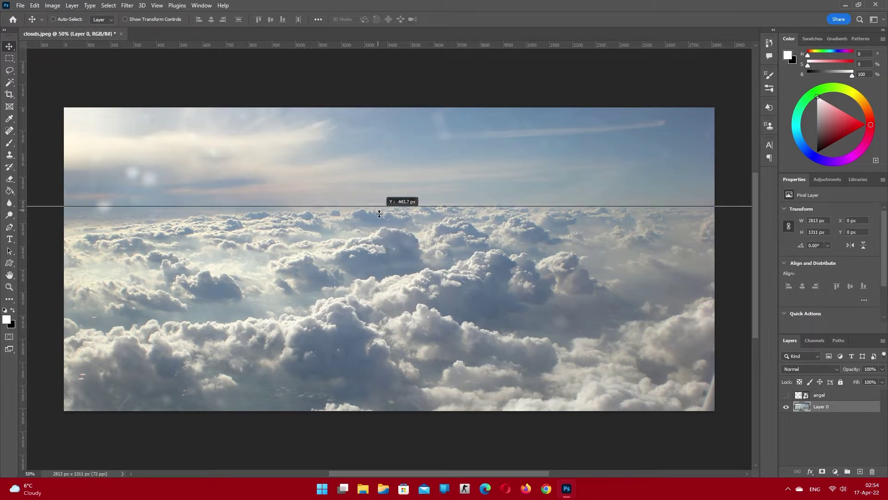
pyautogui.moveTo(380, 207); pyautogui.dragTo(380, 207)
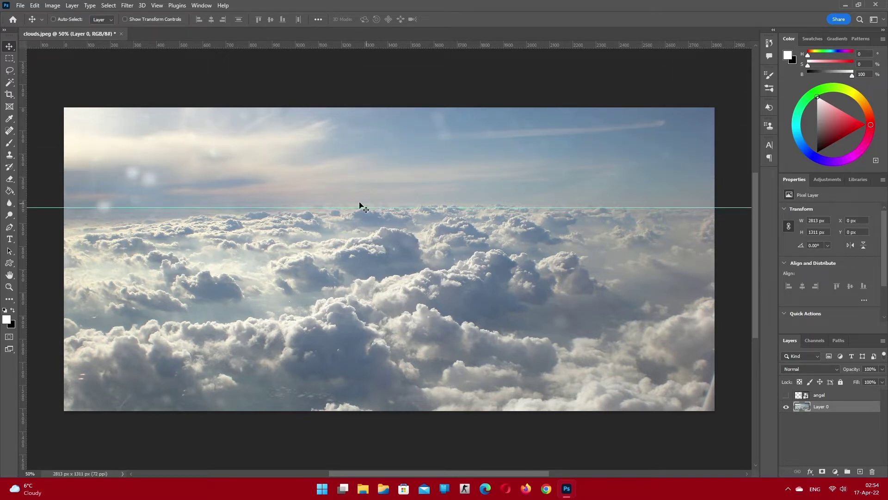
pyautogui.hotkey('ctrl', 't')
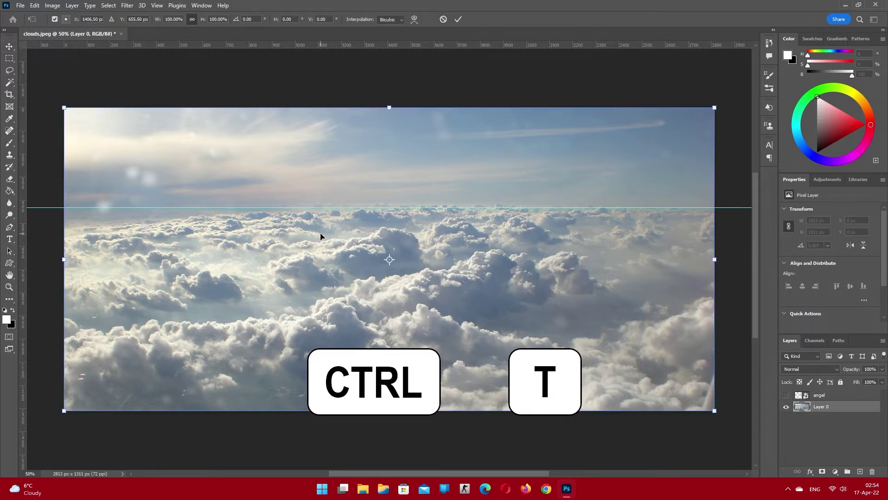
pyautogui.click(413, 18)
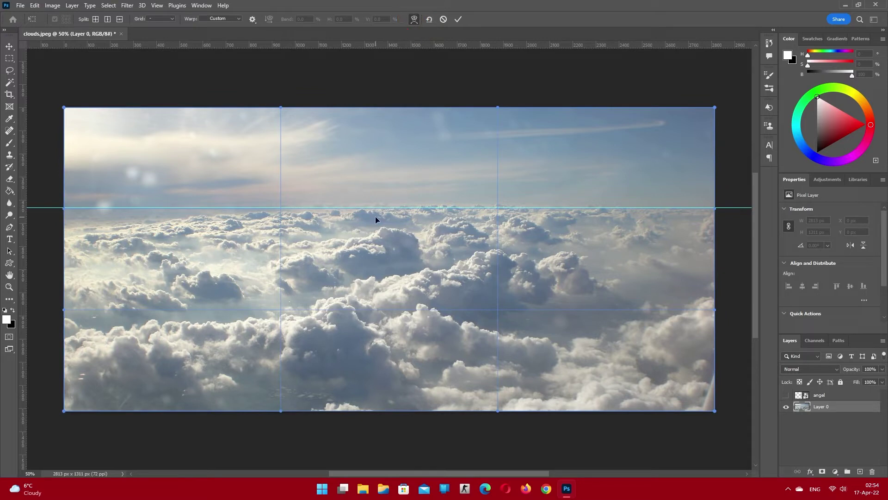
pyautogui.moveTo(96, 237); pyautogui.dragTo(98, 218)
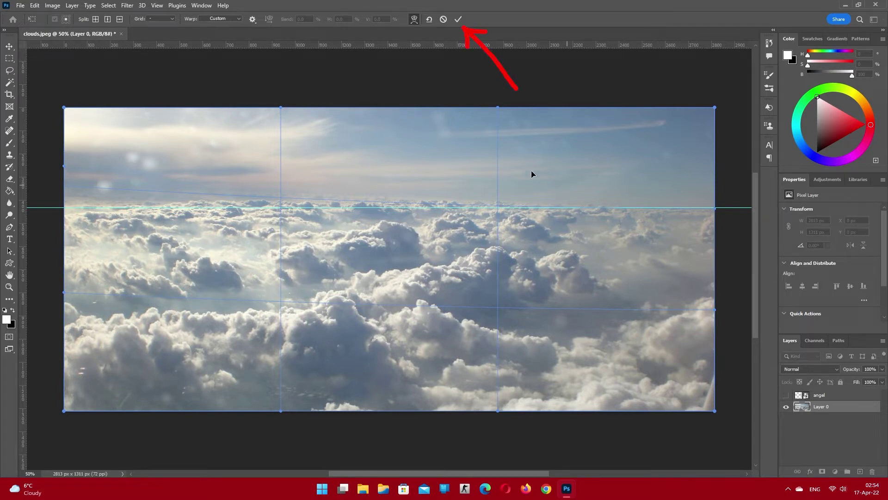
pyautogui.click(459, 19)
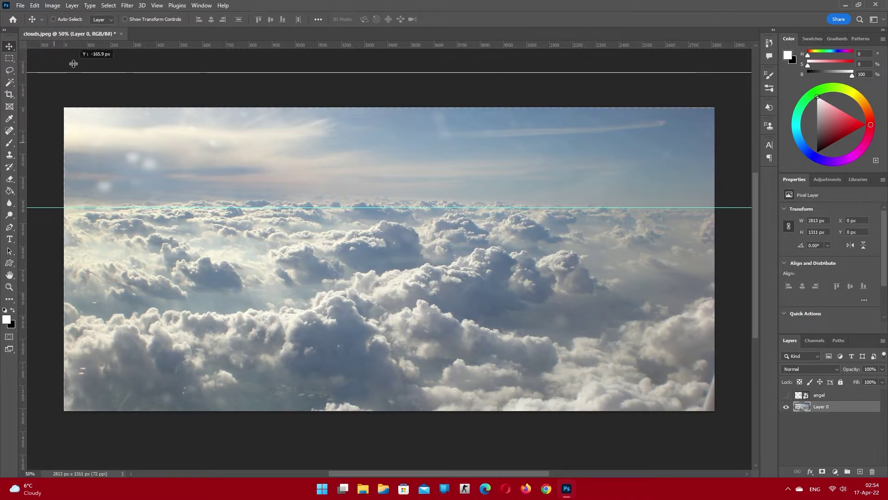
# Clear the guide and rulers, then spot-heal marks along the bottom edge and lower clouds
pyautogui.moveTo(58, 206); pyautogui.dragTo(77, 47)
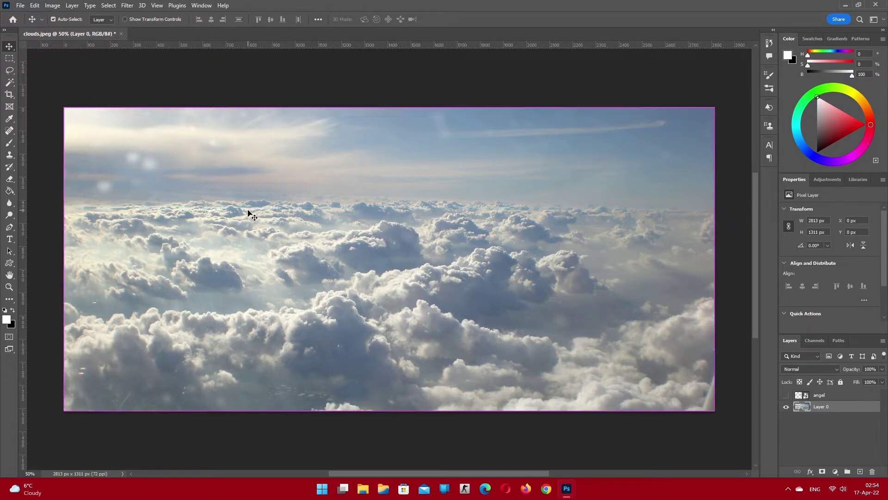
pyautogui.hotkey('ctrl', 'r')
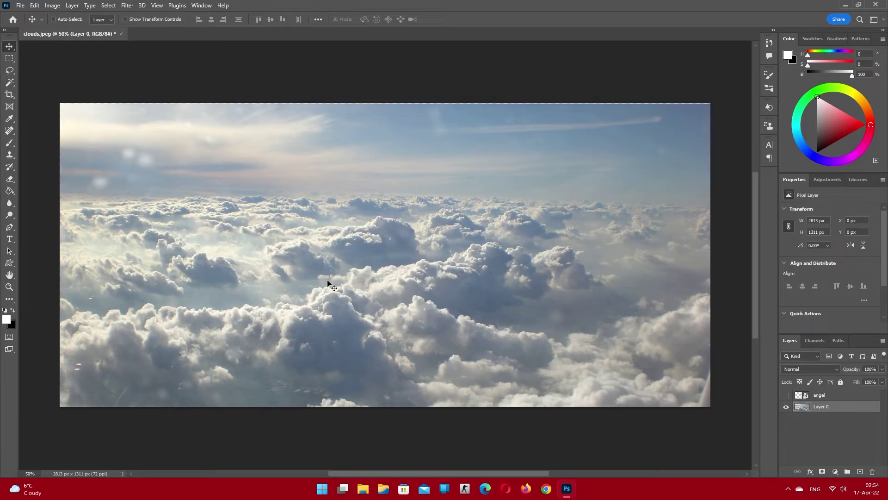
pyautogui.click(9, 130)
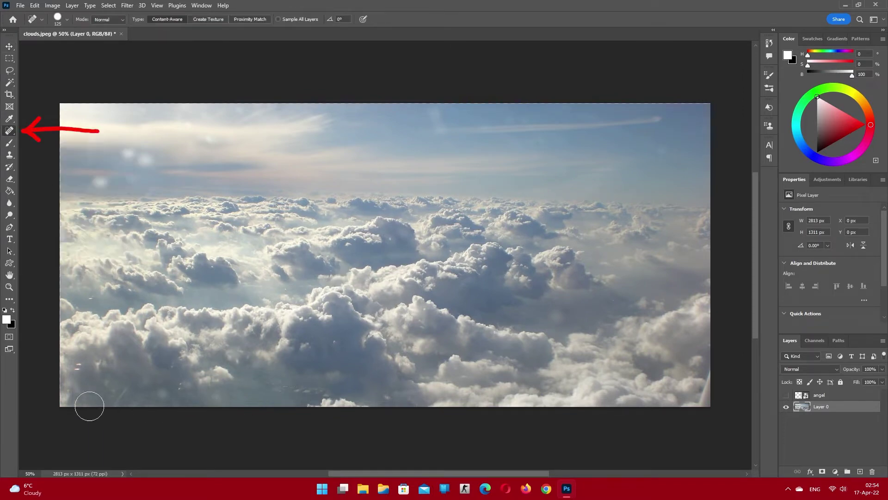
pyautogui.moveTo(88, 402)
pyautogui.mouseDown()
pyautogui.moveTo(245, 401)
pyautogui.moveTo(238, 412)
pyautogui.mouseUp()
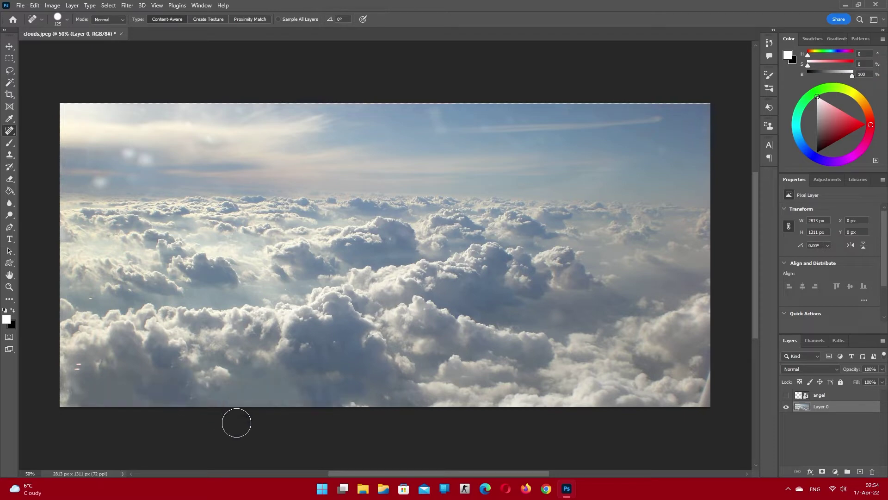
pyautogui.moveTo(495, 315); pyautogui.dragTo(557, 312)
pyautogui.hotkey('ctrl', 'j')
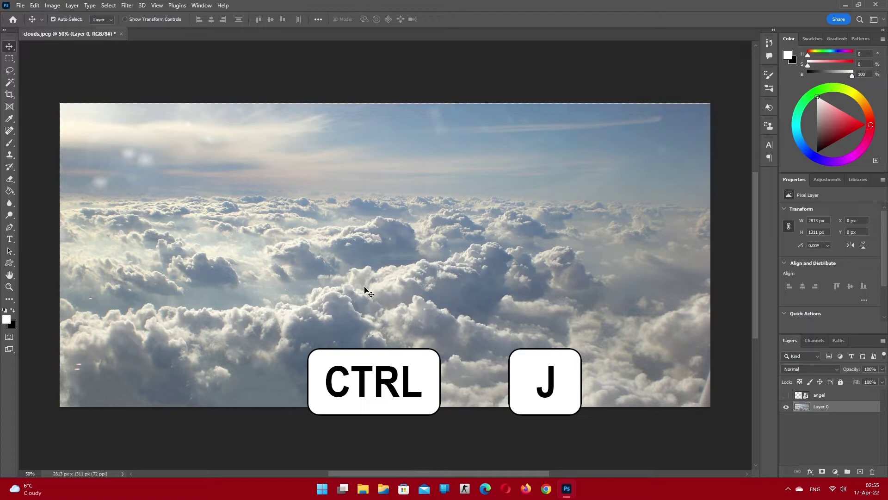
# Duplicate the cloud layer and flip the copy horizontally with Free Transform
pyautogui.hotkey('ctrl', 'j')
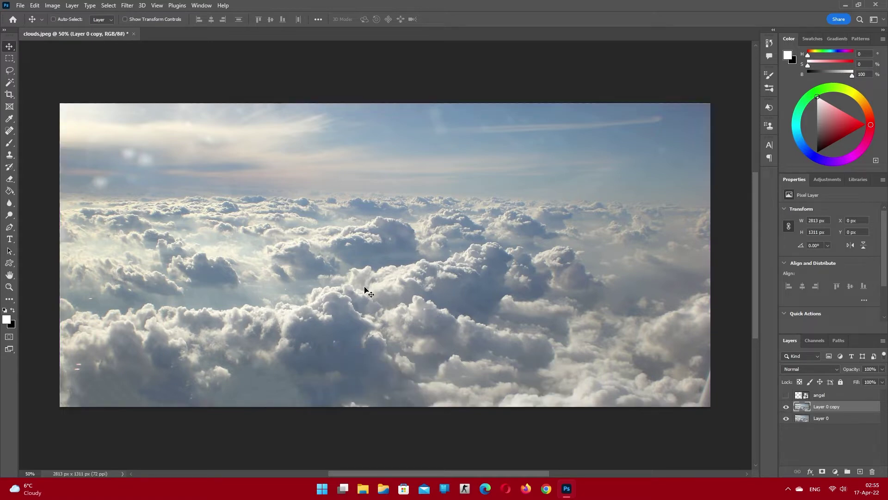
pyautogui.hotkey('ctrl', 't')
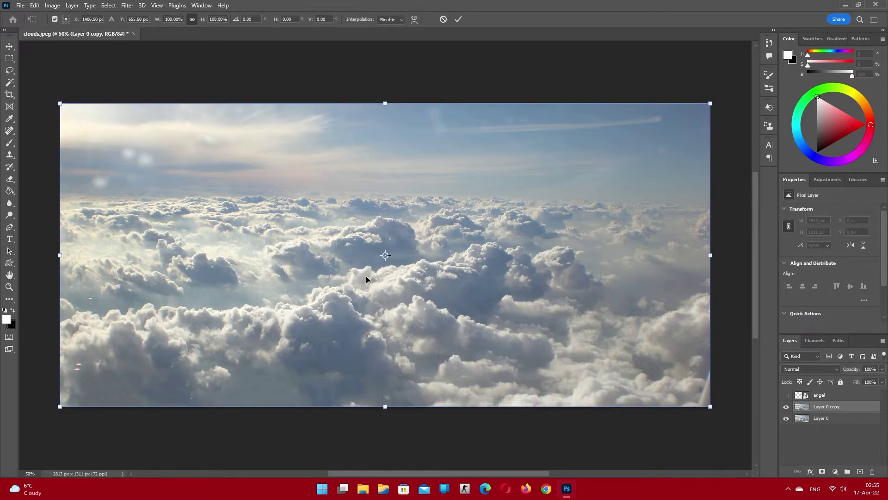
pyautogui.rightClick(452, 309)
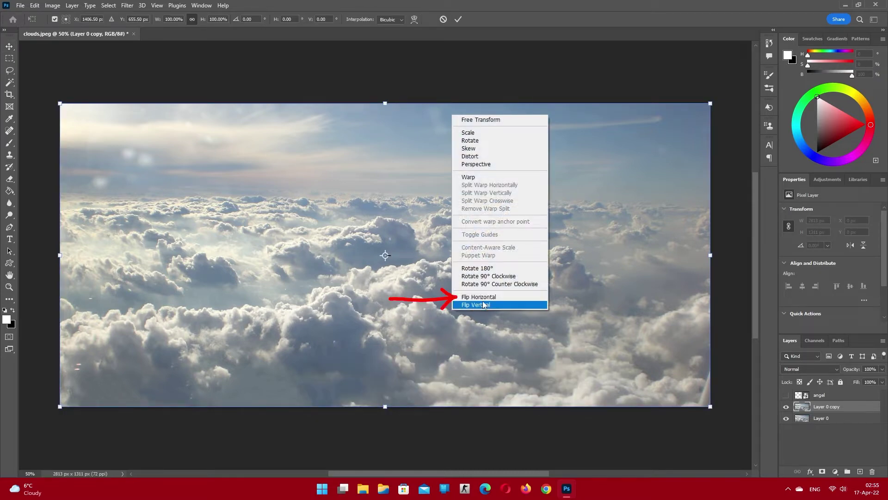
pyautogui.click(503, 297)
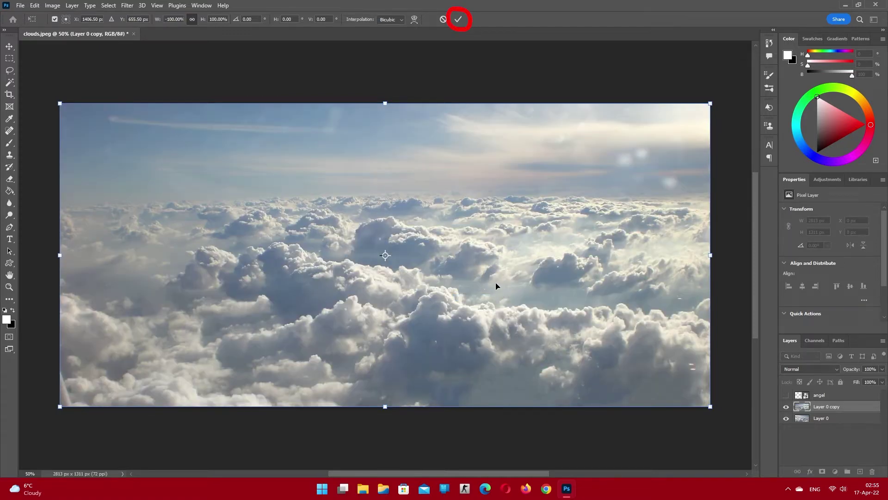
pyautogui.click(458, 20)
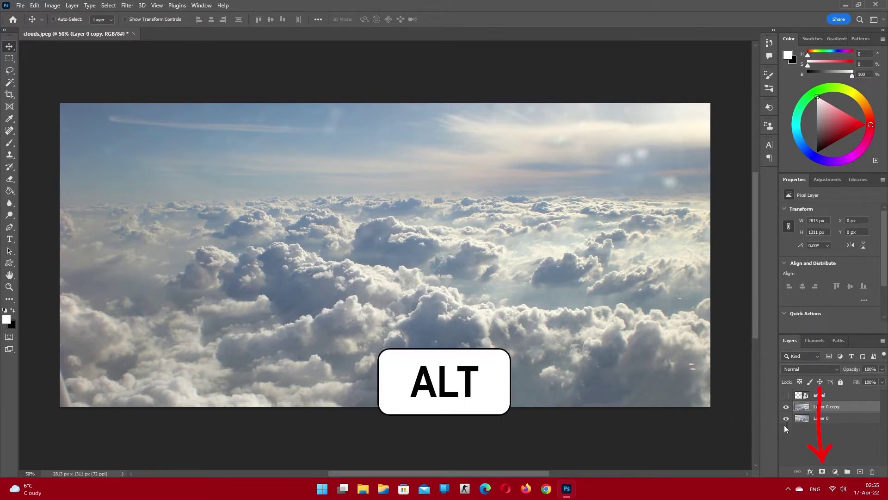
# Give the mirrored copy a black mask and paint white down the right side to reveal it
pyautogui.keyDown('alt'); pyautogui.click(821, 472); pyautogui.keyUp('alt')
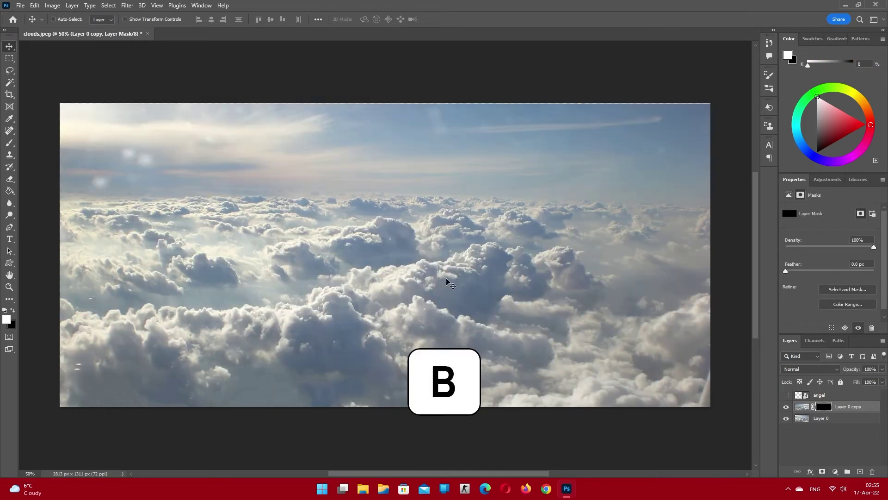
pyautogui.press('b')
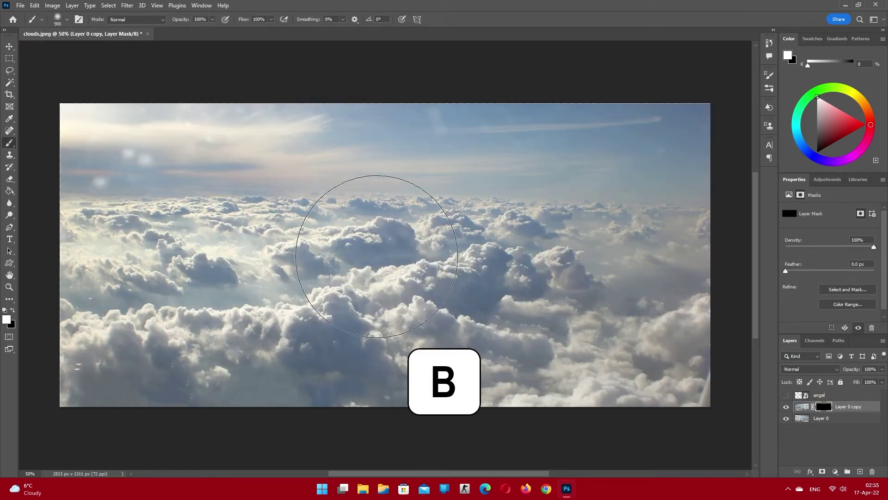
pyautogui.press('d')
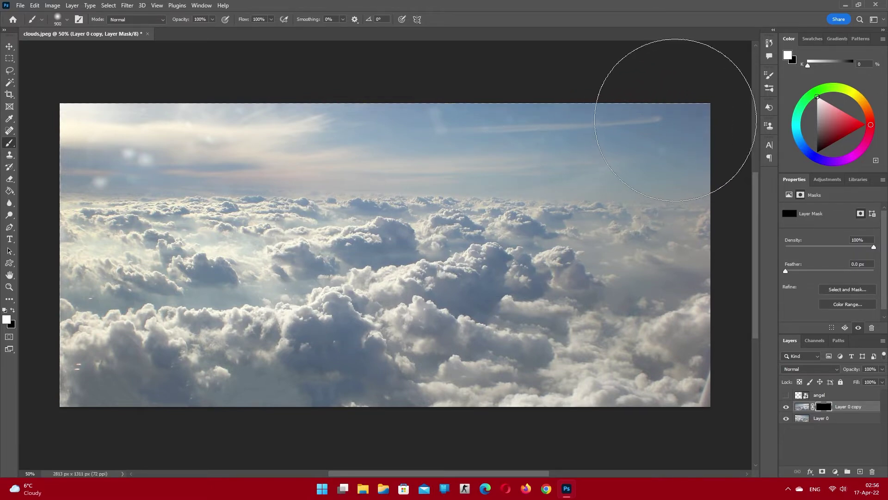
pyautogui.moveTo(675, 120); pyautogui.dragTo(664, 396)
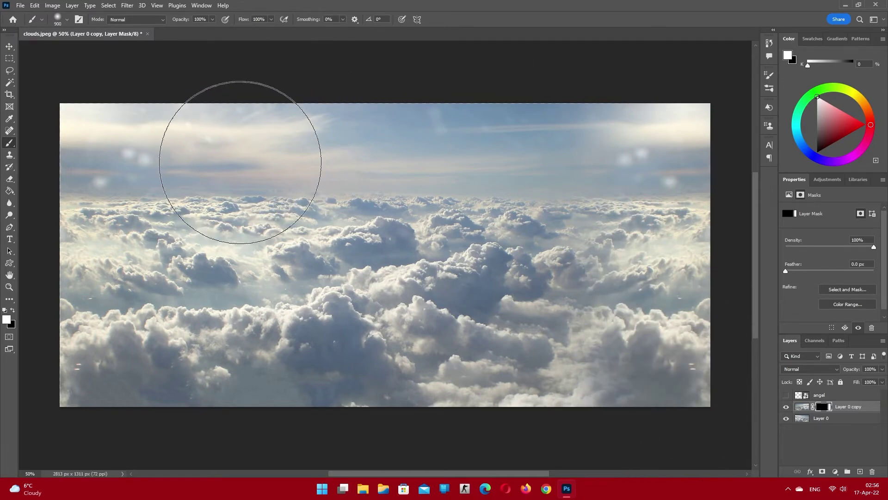
pyautogui.press('v')
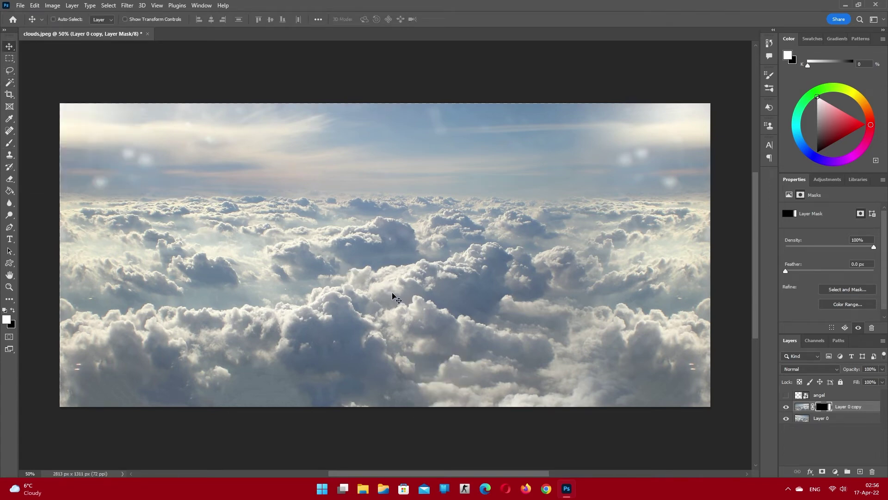
# Select Layer 0 together with the mirrored copy and merge them with Ctrl+E
pyautogui.press('shift')
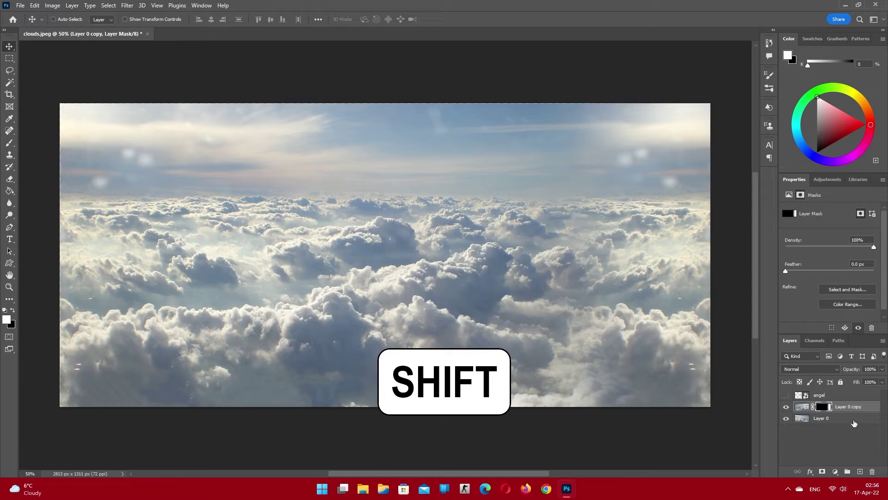
pyautogui.keyDown('shift'); pyautogui.click(854, 420); pyautogui.keyUp('shift')
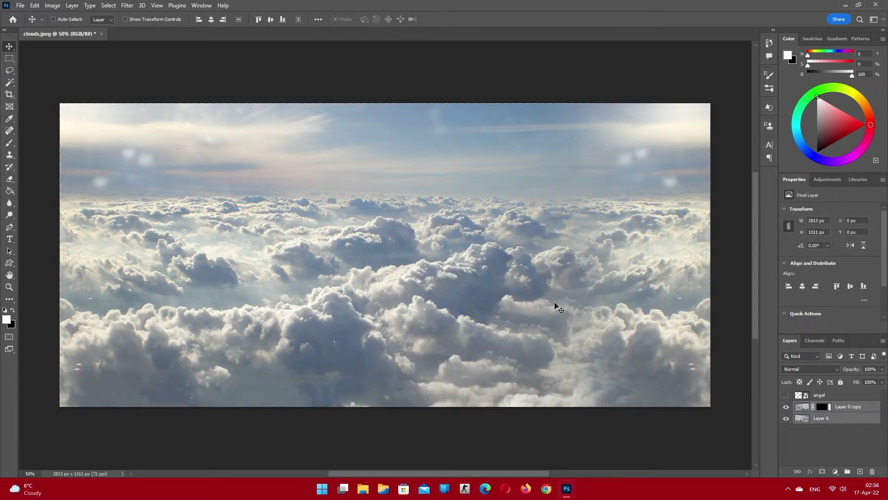
pyautogui.hotkey('ctrl', 'e')
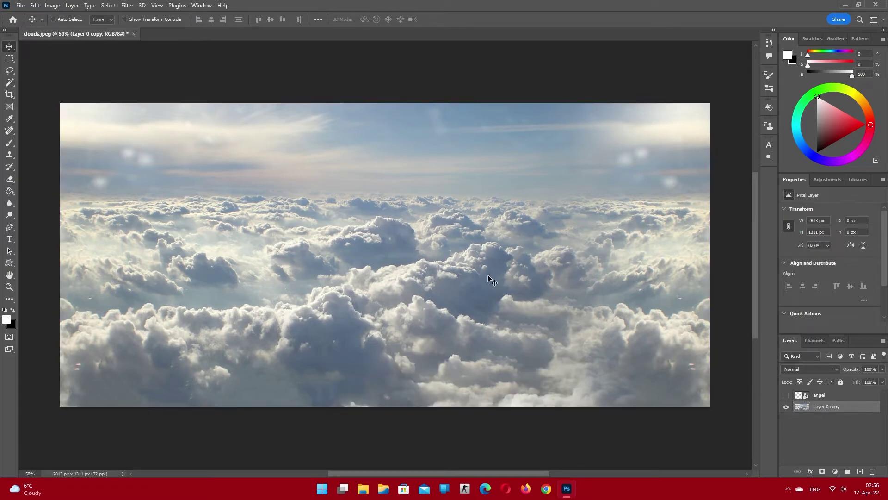
# Marquee-select the strip across the top of the clouds, delete it, and deselect
pyautogui.click(9, 59)
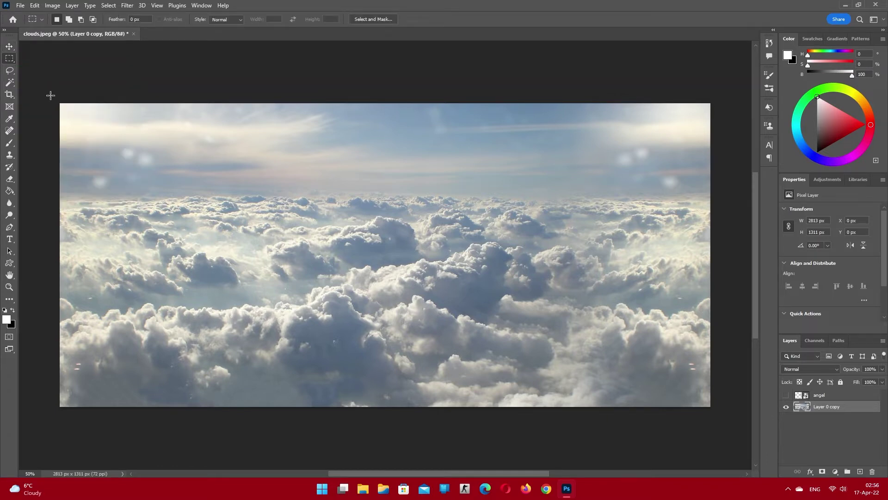
pyautogui.moveTo(50, 95); pyautogui.dragTo(722, 147)
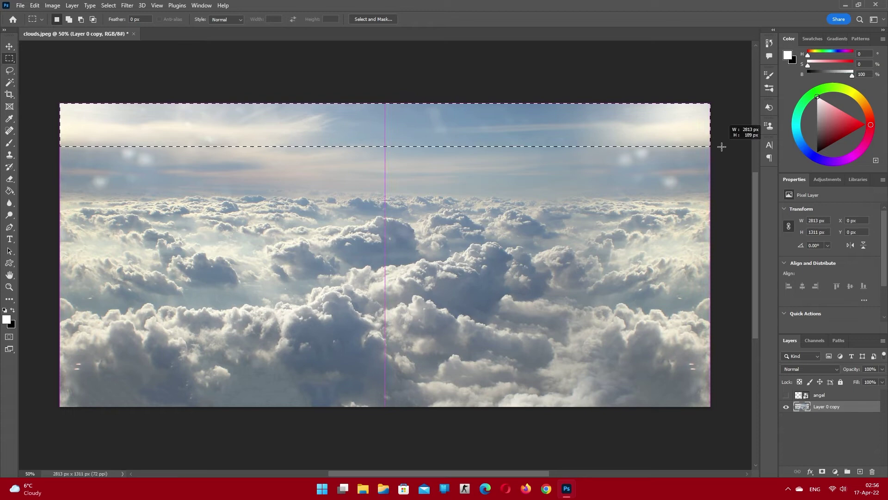
pyautogui.moveTo(722, 146); pyautogui.dragTo(725, 138)
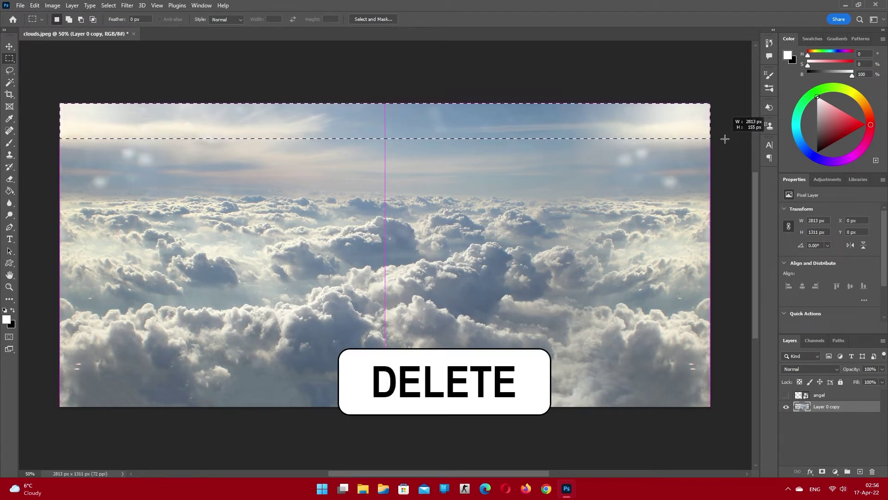
pyautogui.press('Delete')
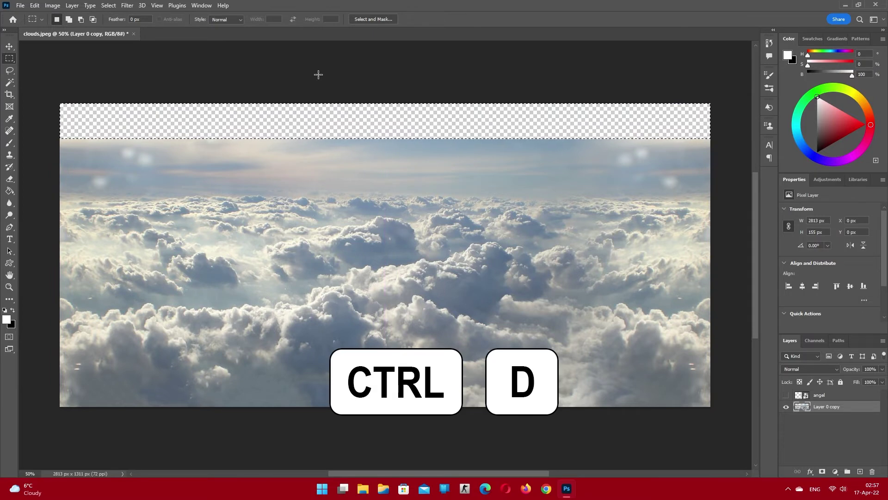
pyautogui.hotkey('ctrl', 'd')
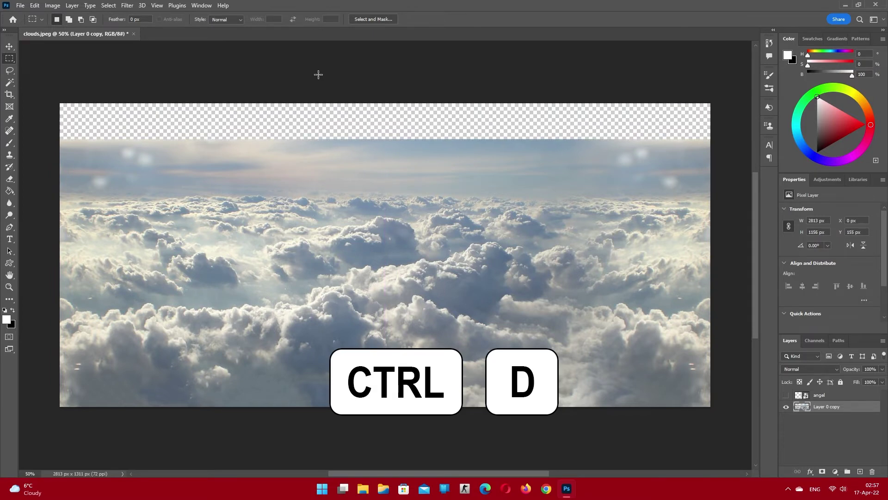
pyautogui.press('v')
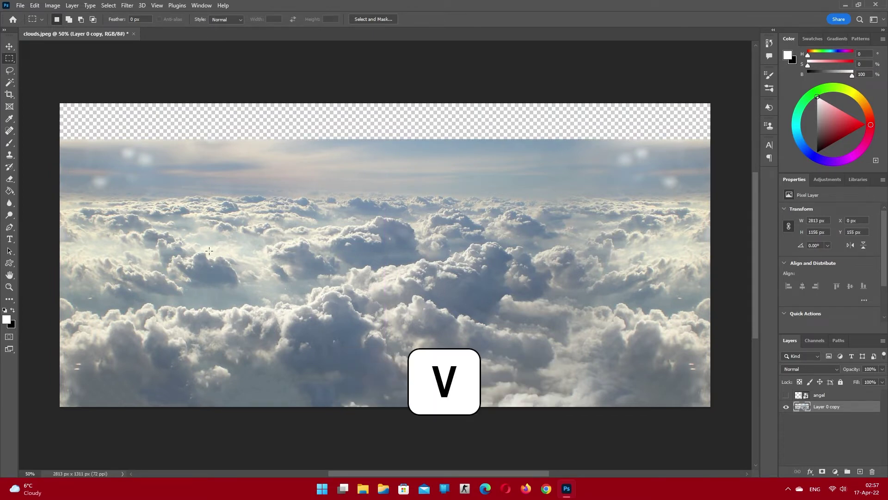
# Convert the cloud layer to a smart object and rename it 'clouds'
pyautogui.rightClick(854, 408)
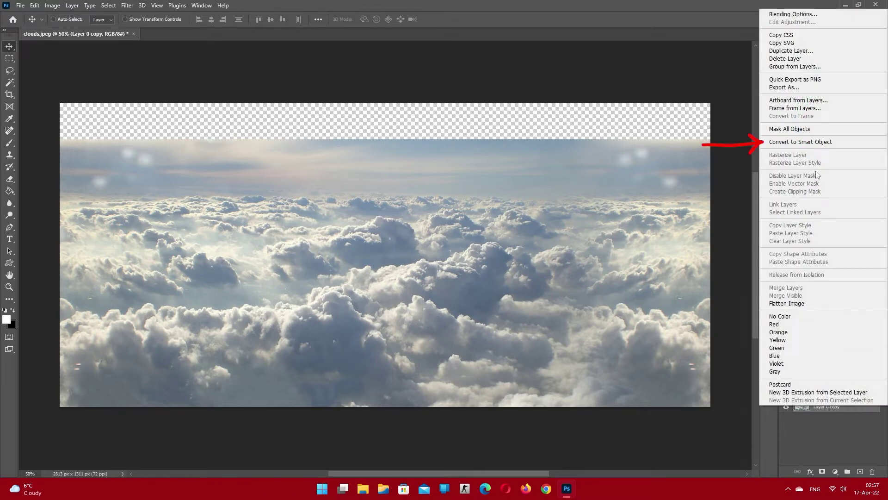
pyautogui.click(840, 143)
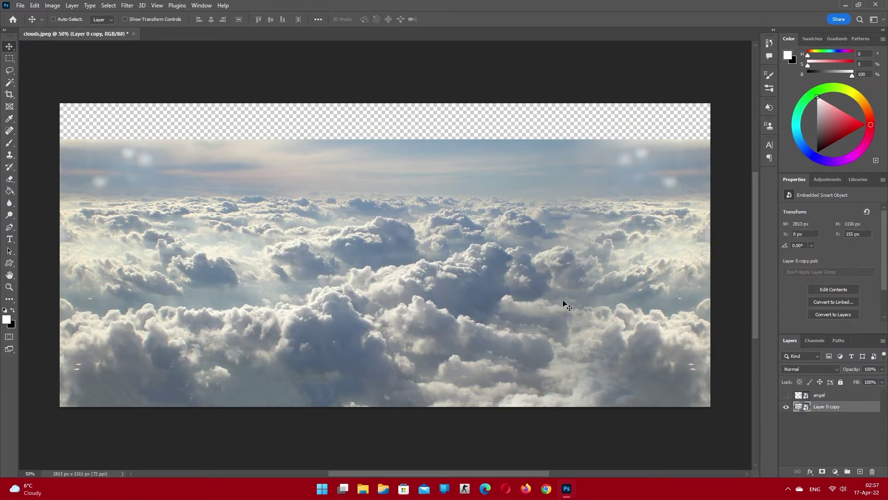
pyautogui.doubleClick(828, 408)
pyautogui.write('clou')
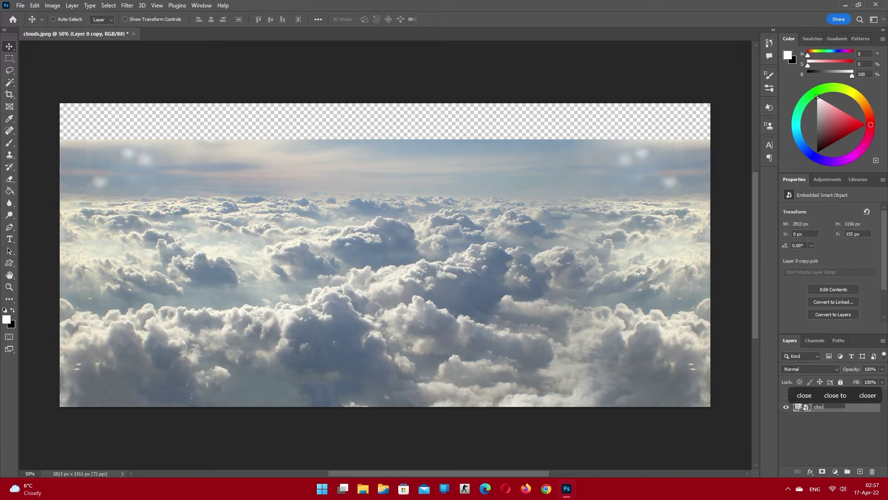
pyautogui.write('ds')
pyautogui.press('Return')
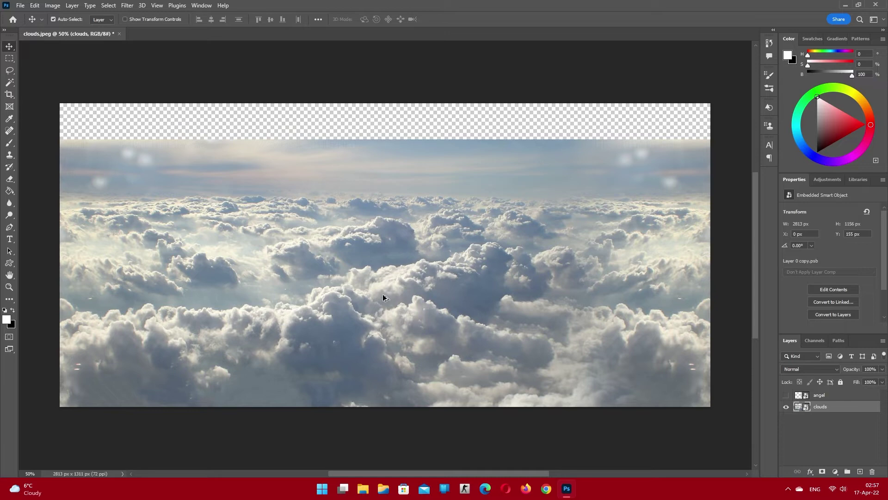
pyautogui.hotkey('ctrl', 'alt', 'c')
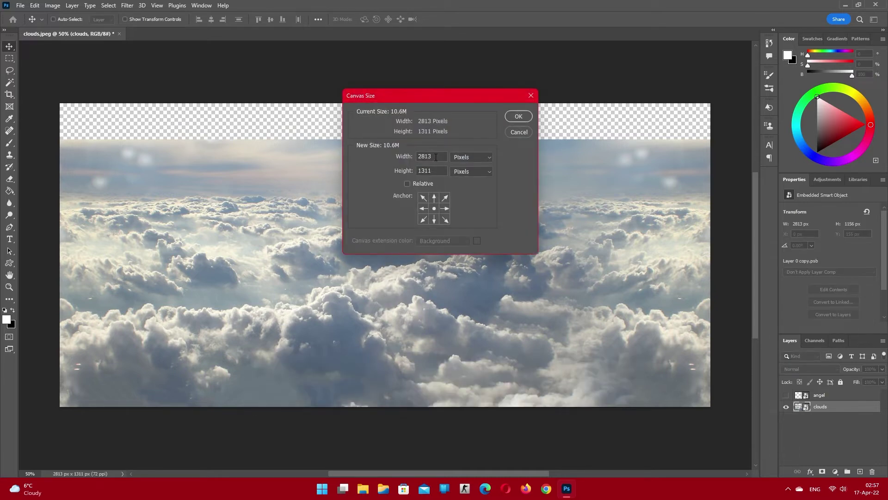
# Set the canvas width and height to 1000 px and accept the clipping warning
pyautogui.moveTo(436, 156); pyautogui.dragTo(417, 155)
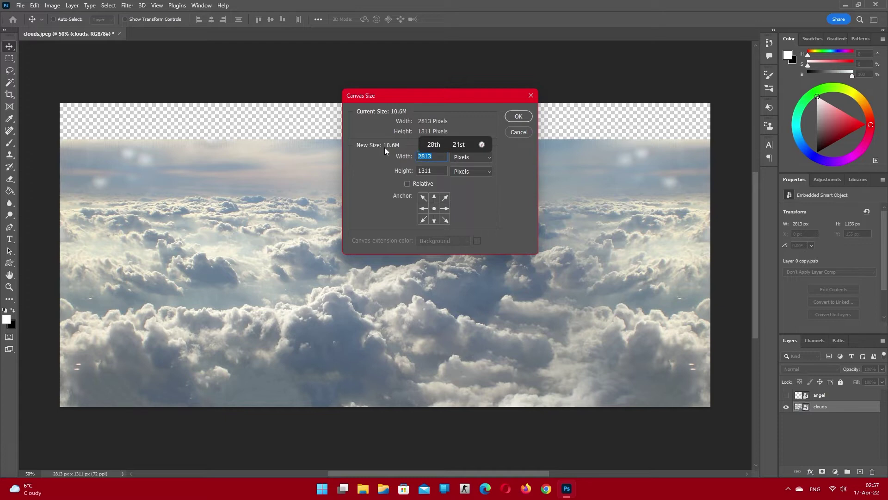
pyautogui.write('1000')
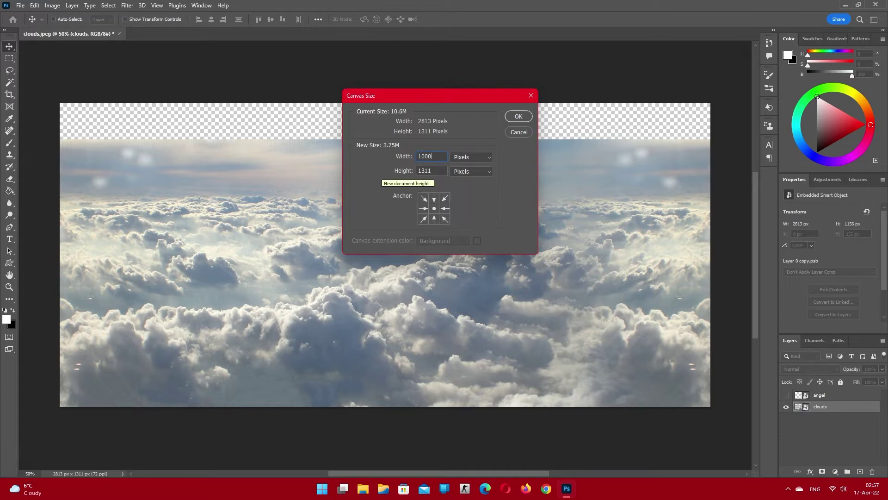
pyautogui.moveTo(435, 171); pyautogui.dragTo(400, 172)
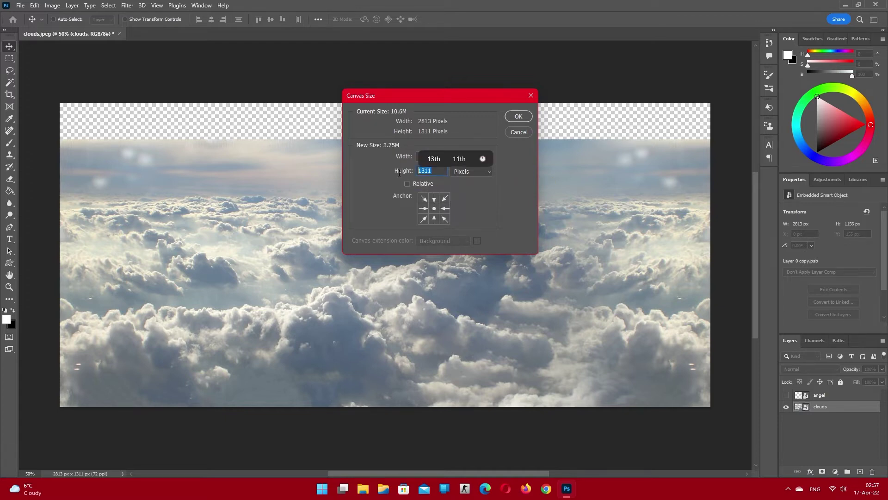
pyautogui.write('1000')
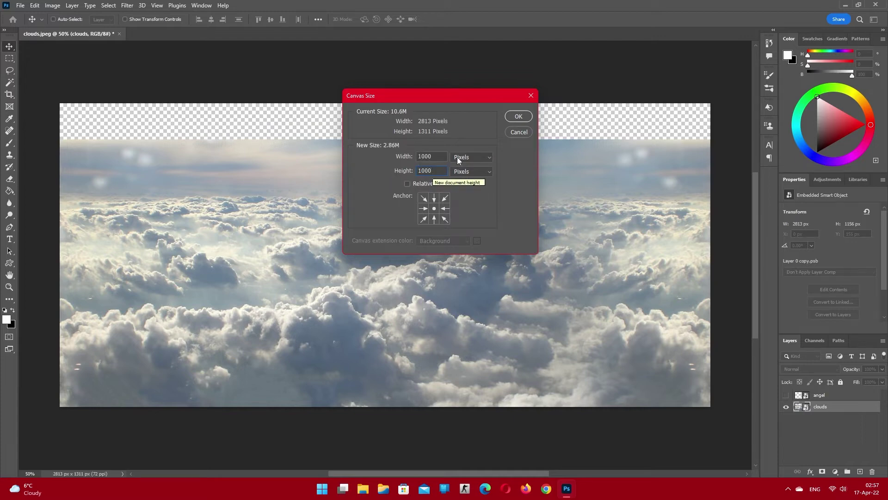
pyautogui.click(522, 118)
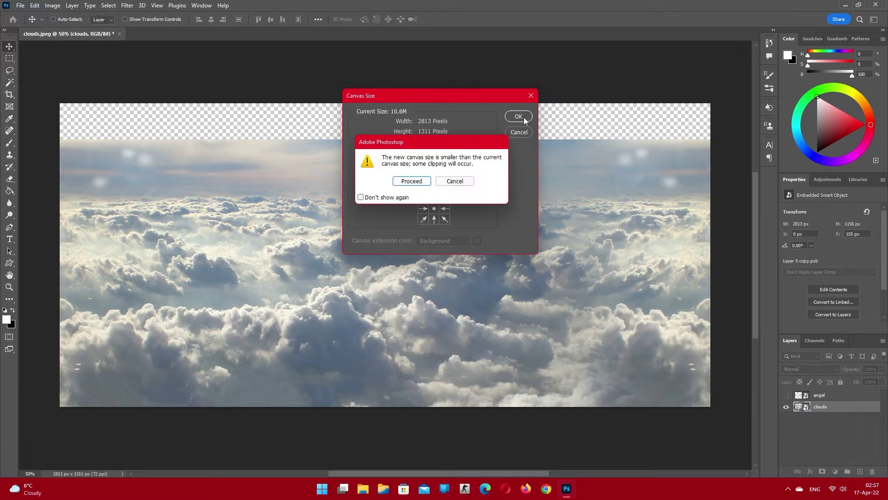
pyautogui.click(415, 182)
# Drag the clouds' bottom, right and left handles in to fill the 1000 × 1000 px canvas
pyautogui.hotkey('ctrl', '0')
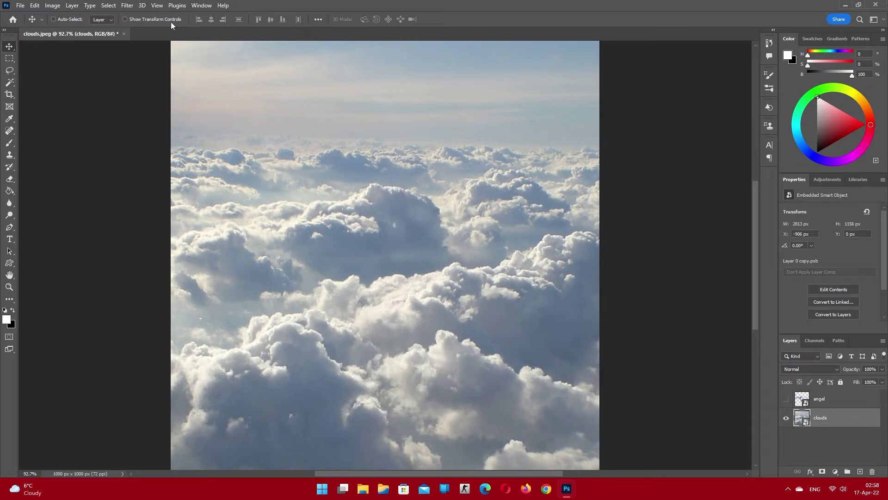
pyautogui.click(151, 18)
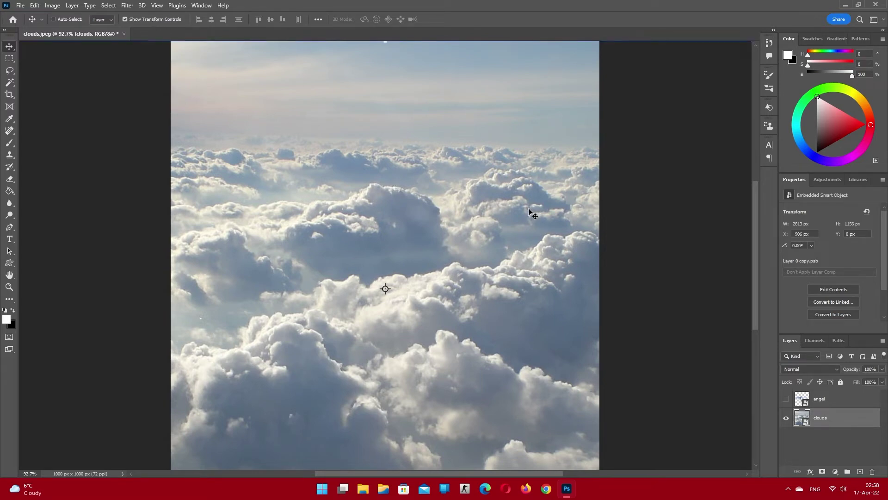
pyautogui.press('alt')
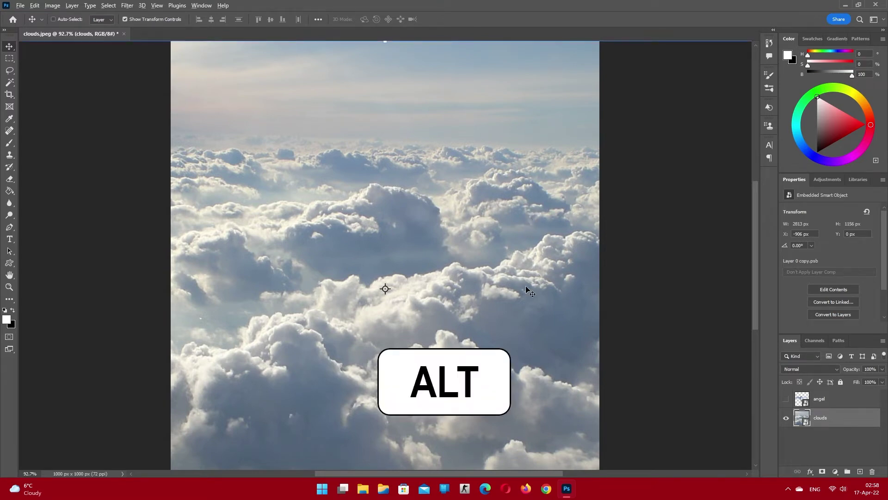
pyautogui.scroll(-1, 528, 290)
pyautogui.scroll(-1, 523, 288)
pyautogui.scroll(-1, 520, 288)
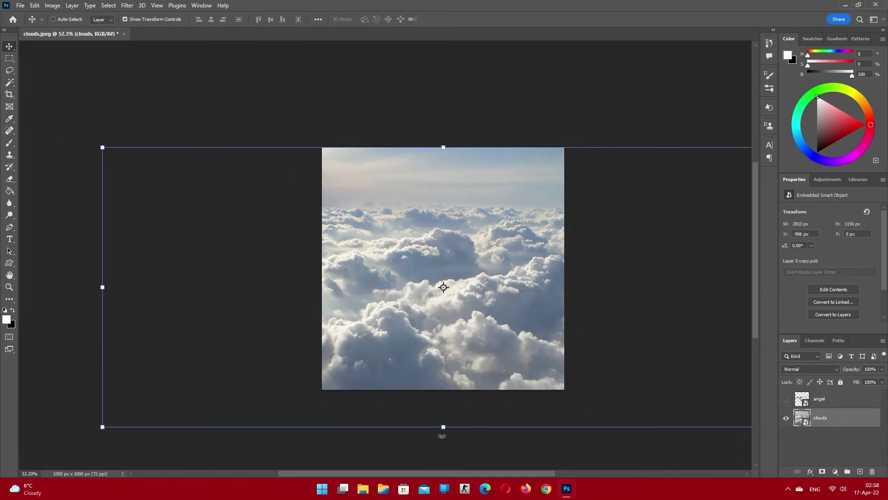
pyautogui.moveTo(442, 429); pyautogui.dragTo(443, 390)
pyautogui.moveTo(752, 267); pyautogui.dragTo(563, 268)
pyautogui.moveTo(149, 268); pyautogui.dragTo(319, 267)
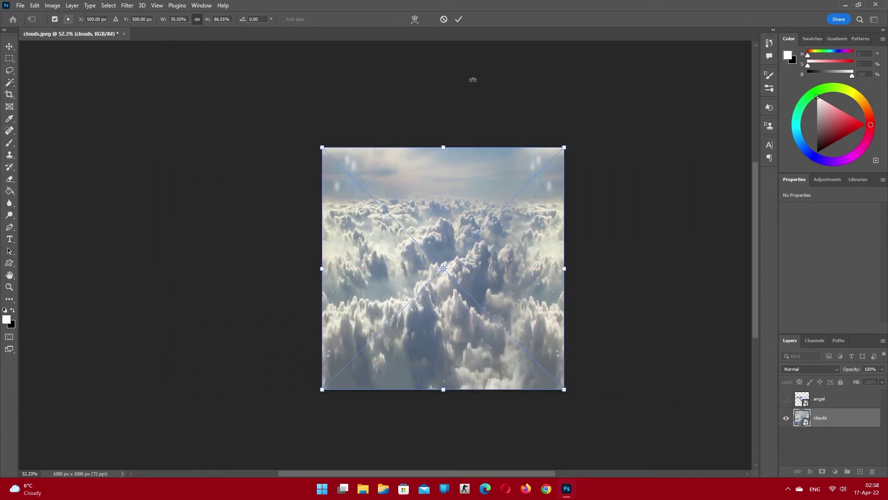
pyautogui.click(458, 18)
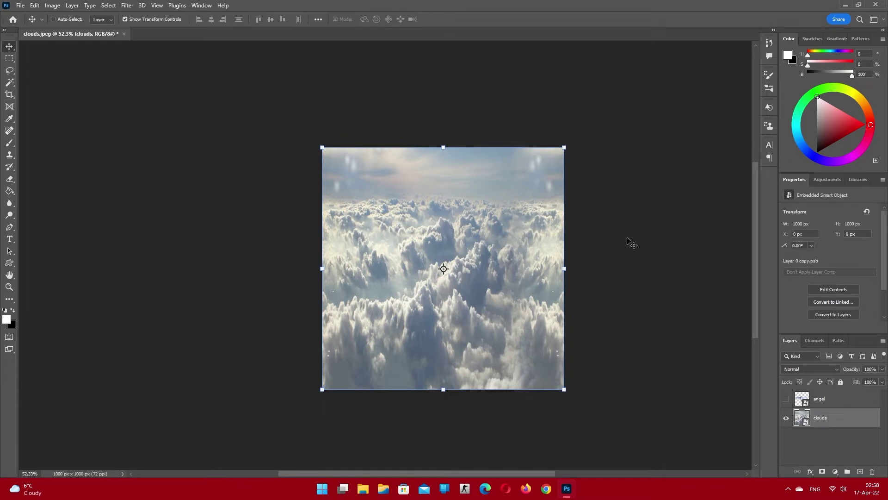
# Apply Filter > Distort > Polar Coordinates with Rectangular to Polar to the clouds
pyautogui.hotkey('shift', 'Left')
pyautogui.hotkey('shift', 'Left')
pyautogui.hotkey('shift', 'Left')
pyautogui.hotkey('shift', 'Left')
pyautogui.hotkey('shift', 'Left')
pyautogui.hotkey('shift', 'Left')
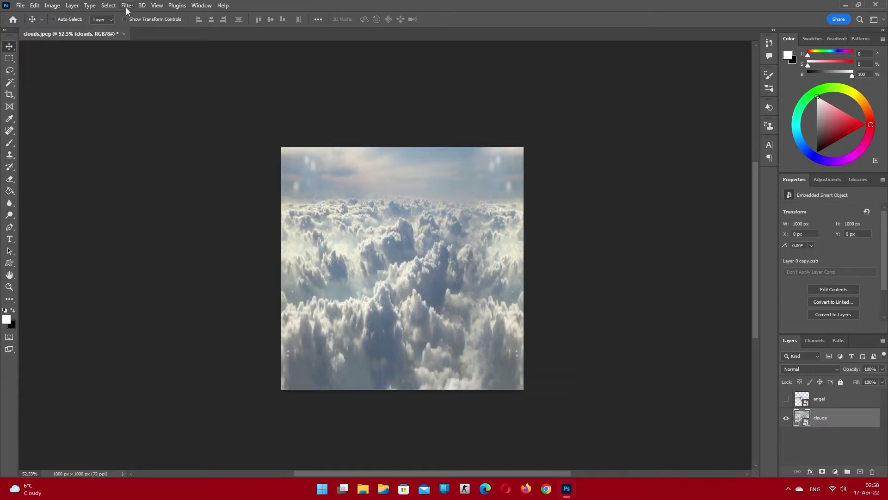
pyautogui.click(127, 7)
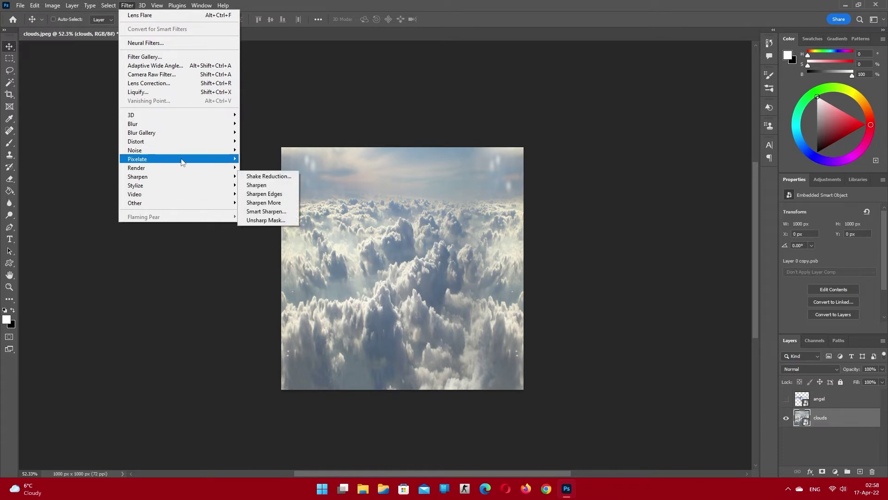
pyautogui.moveTo(136, 141)
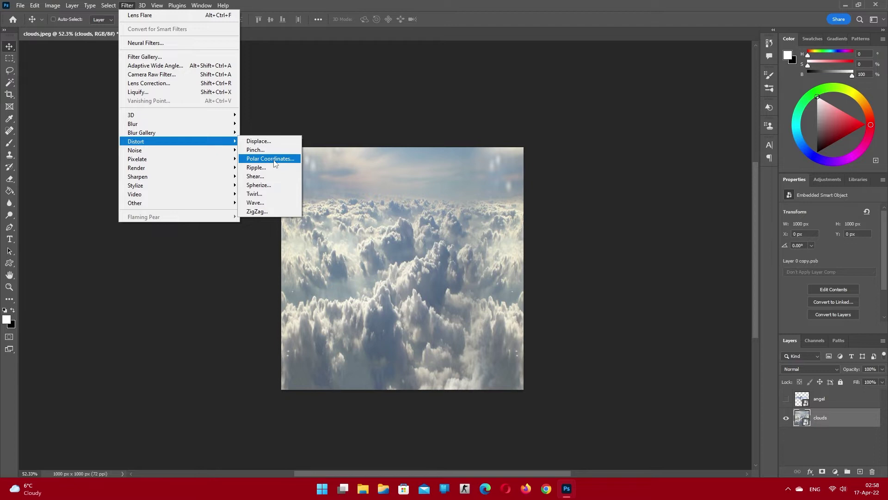
pyautogui.click(274, 160)
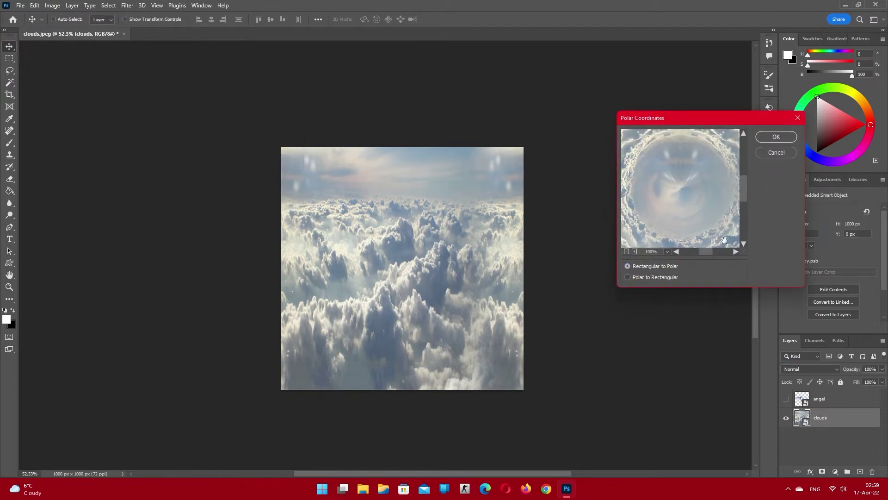
pyautogui.click(776, 137)
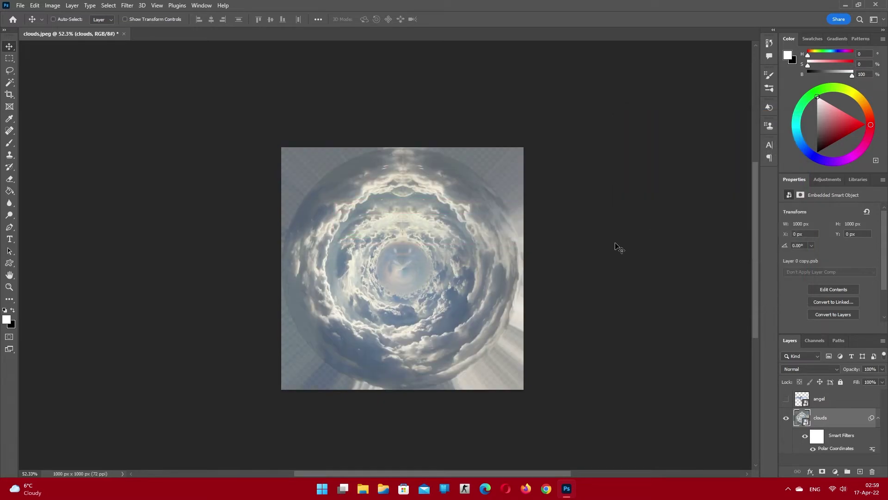
# Apply a first transform to the filtered clouds layer, dismissing the smart filters notice
pyautogui.click(126, 19)
pyautogui.click(402, 147)
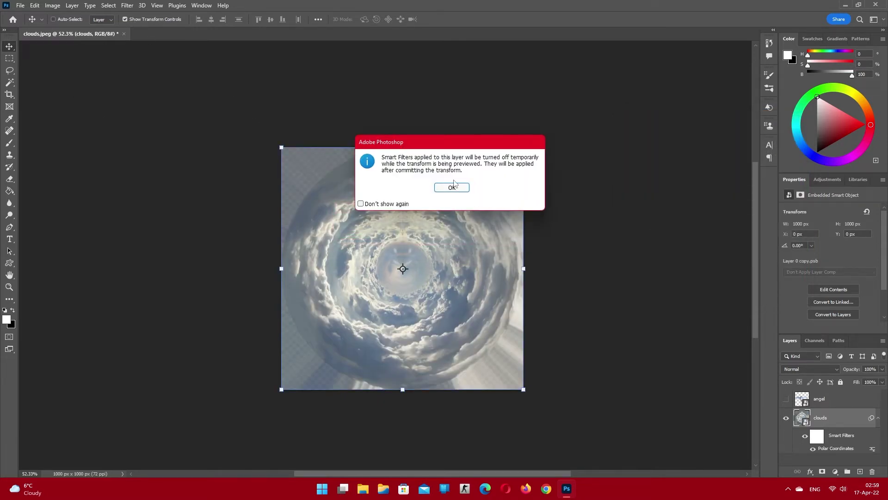
pyautogui.click(443, 185)
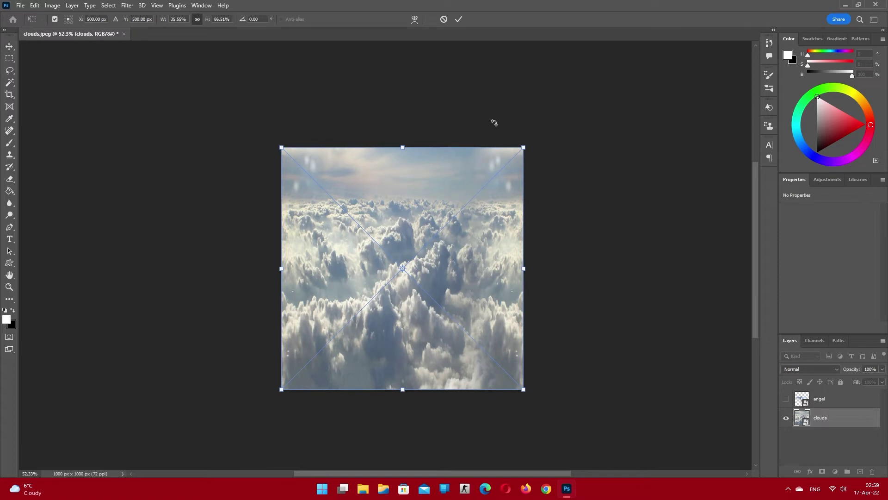
pyautogui.click(444, 19)
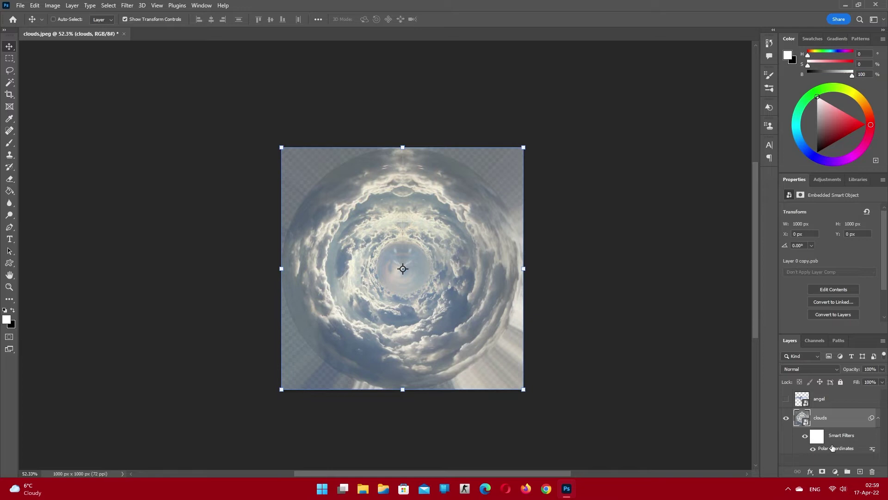
# Add Layer 1, select it with clouds, and scale from centre to about 149%
pyautogui.keyDown('shift'); pyautogui.click(861, 477); pyautogui.keyUp('shift')
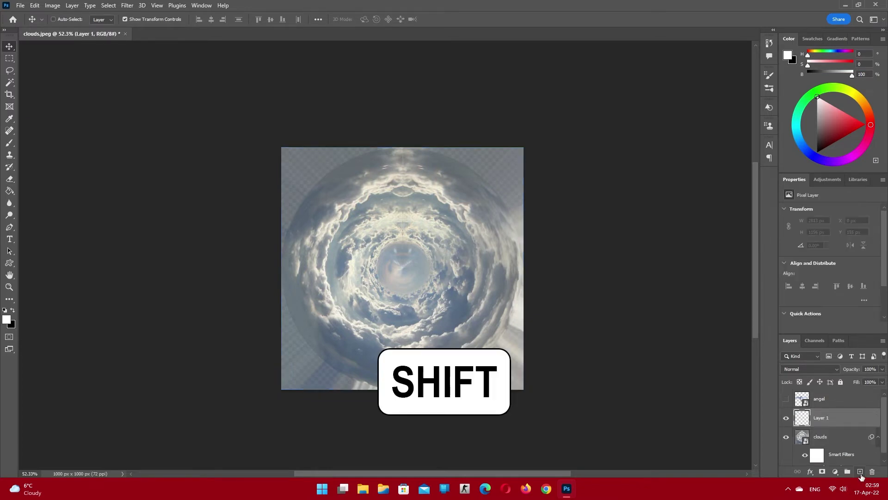
pyautogui.keyDown('shift'); pyautogui.click(839, 436); pyautogui.keyUp('shift')
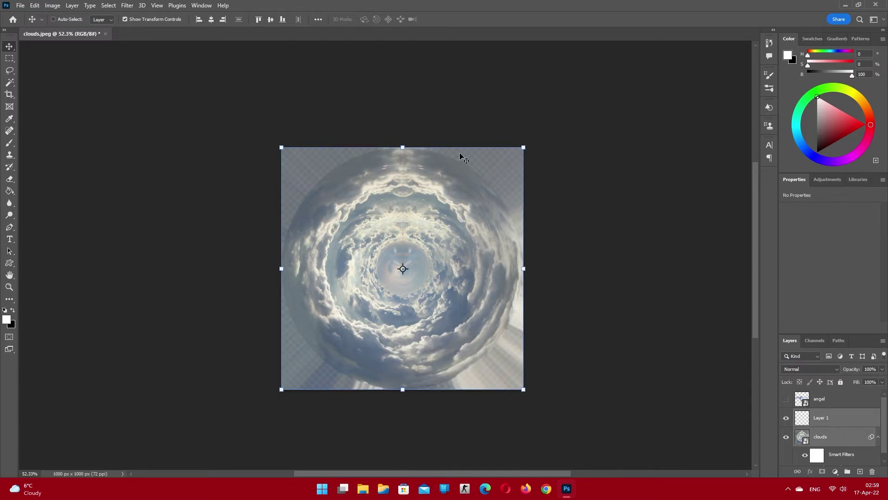
pyautogui.click(402, 147)
pyautogui.press('Return')
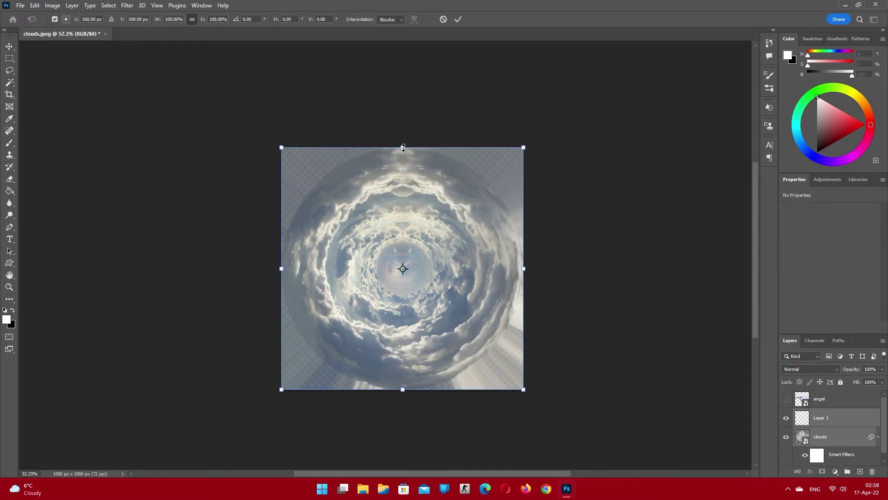
pyautogui.moveTo(403, 147); pyautogui.dragTo(408, 89)
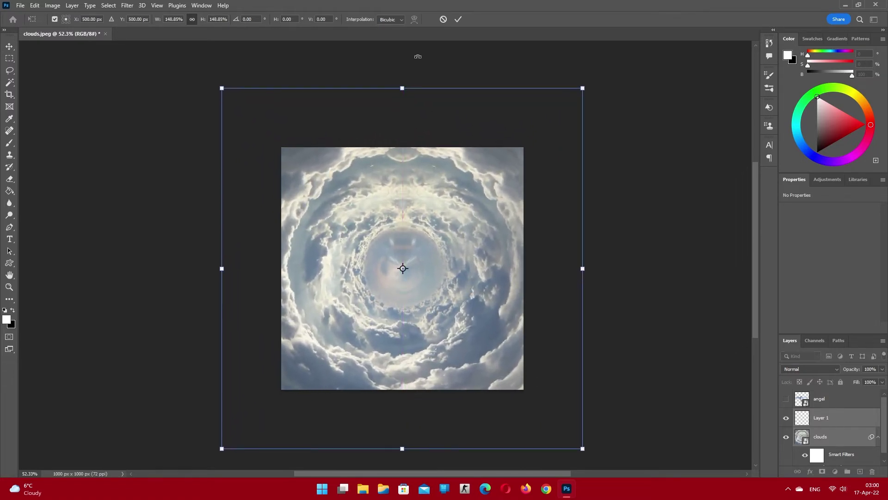
pyautogui.click(458, 19)
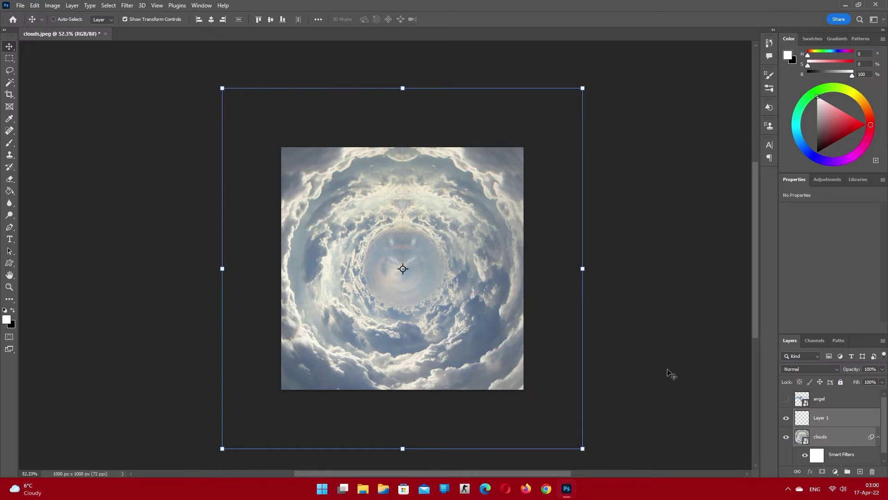
# Duplicate the clouds layer as clouds copy
pyautogui.click(845, 440)
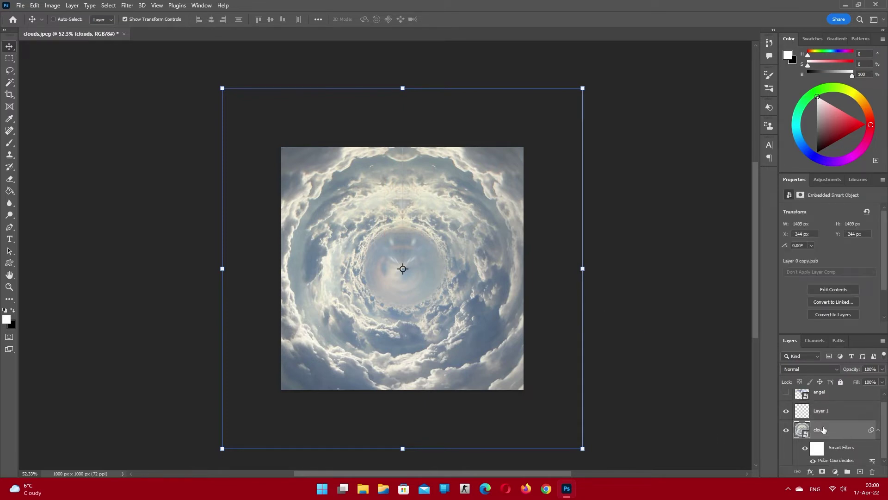
pyautogui.hotkey('ctrl', 'j')
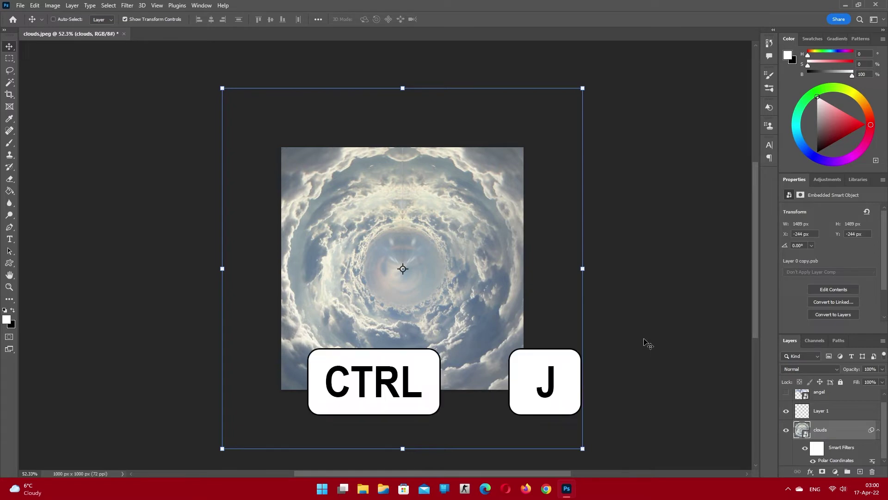
pyautogui.hotkey('ctrl', 'j')
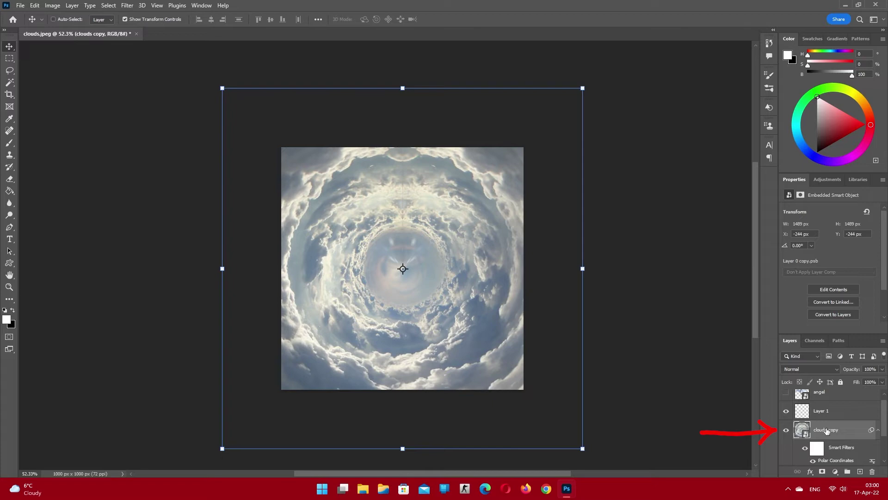
pyautogui.scroll(-2, 858, 431)
pyautogui.scroll(1, 874, 438)
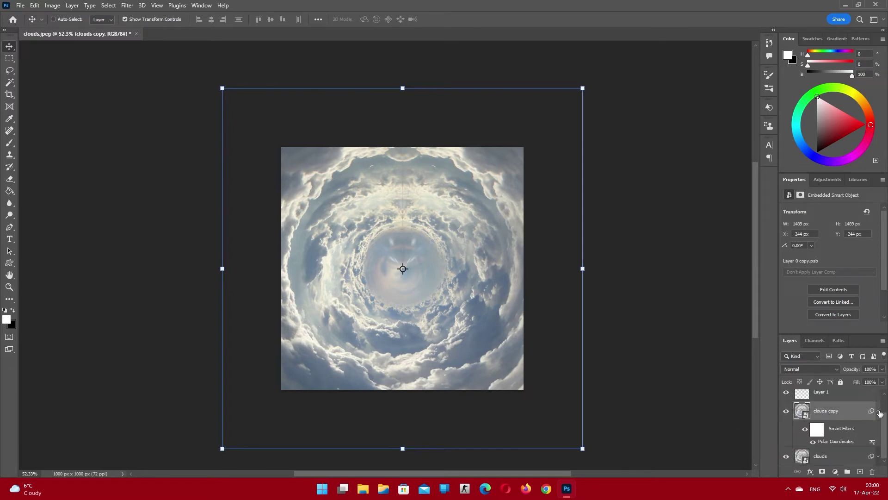
# Rasterize clouds copy and rotate it about 37°
pyautogui.click(878, 411)
pyautogui.rightClick(850, 437)
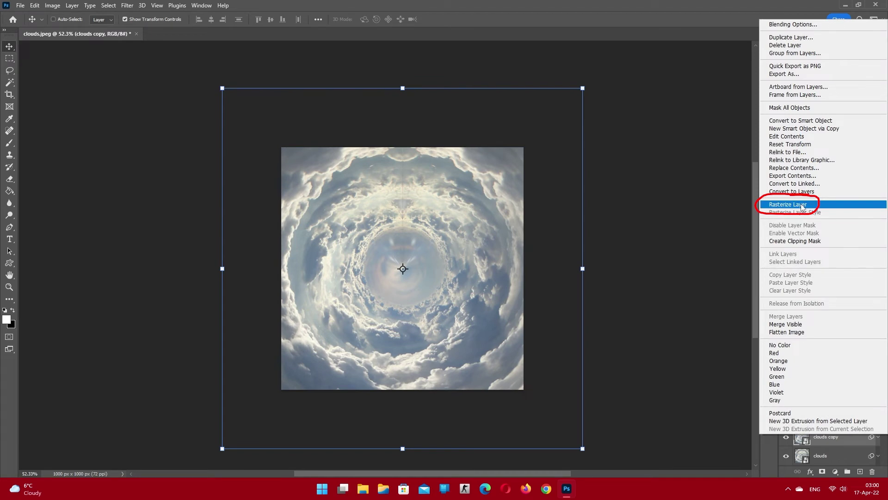
pyautogui.click(804, 204)
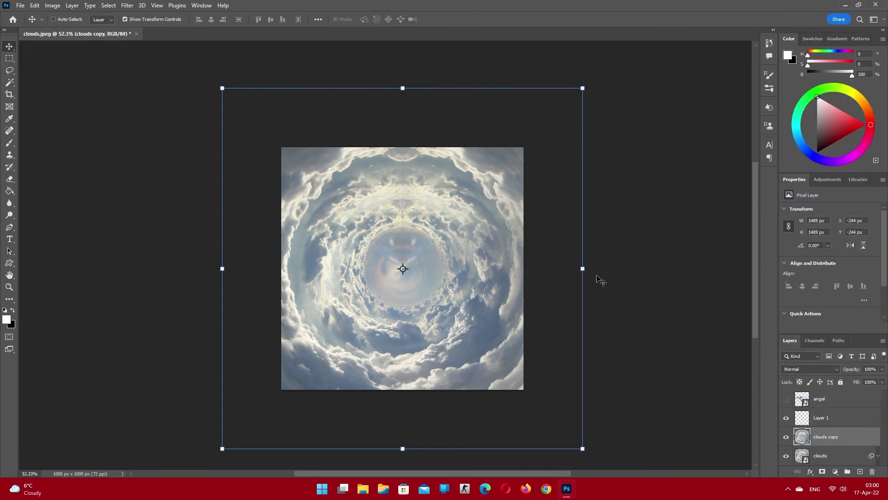
pyautogui.moveTo(590, 271); pyautogui.dragTo(558, 386)
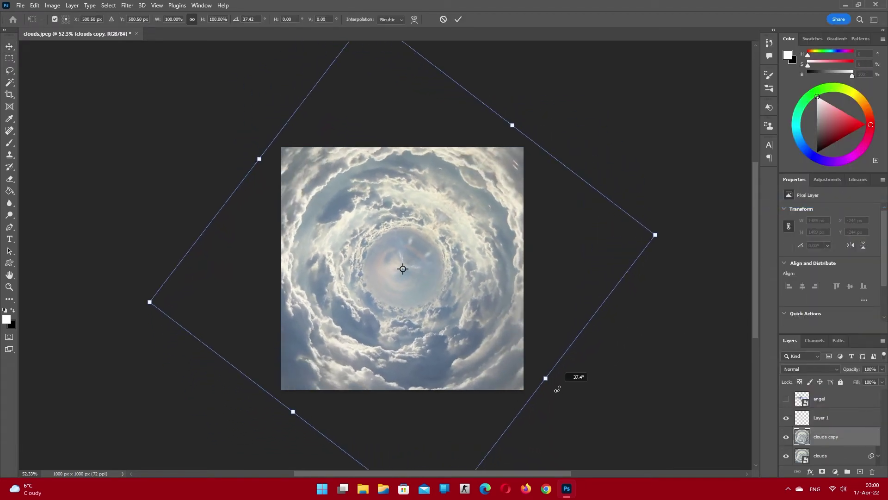
pyautogui.click(458, 20)
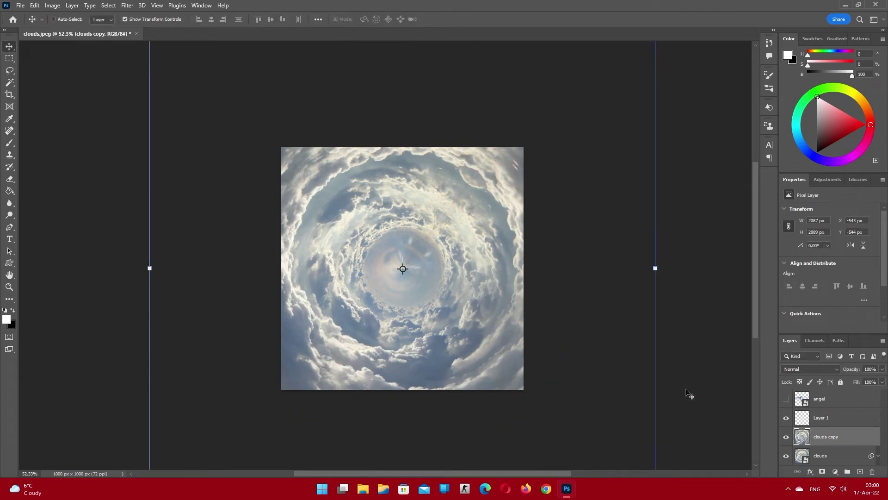
# Add a hide-all layer mask to clouds copy and fit the image in the window
pyautogui.press('alt')
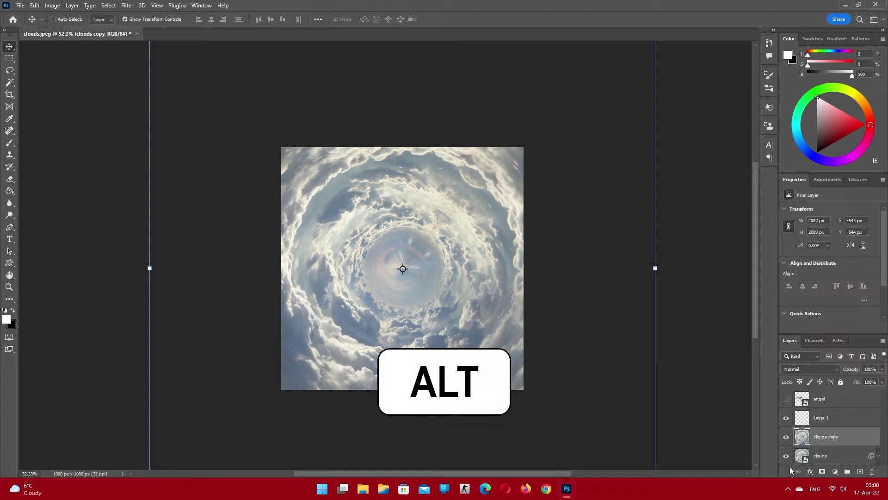
pyautogui.keyDown('alt'); pyautogui.click(822, 472); pyautogui.keyUp('alt')
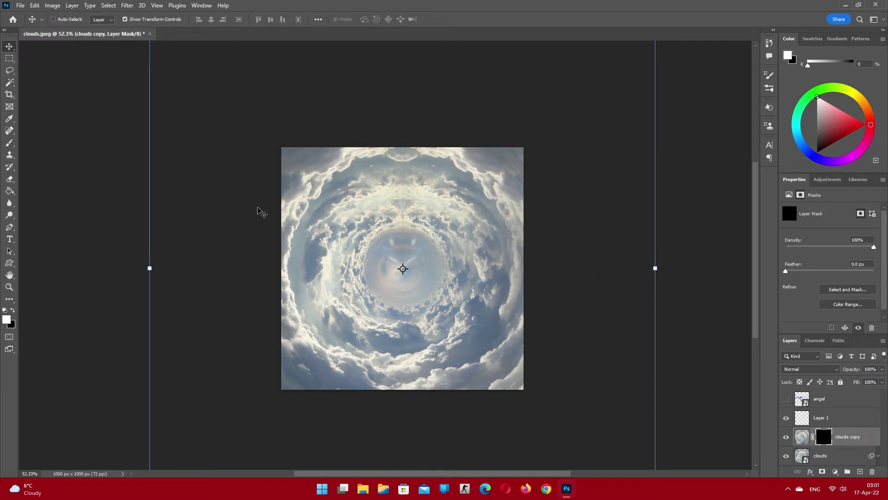
pyautogui.click(126, 20)
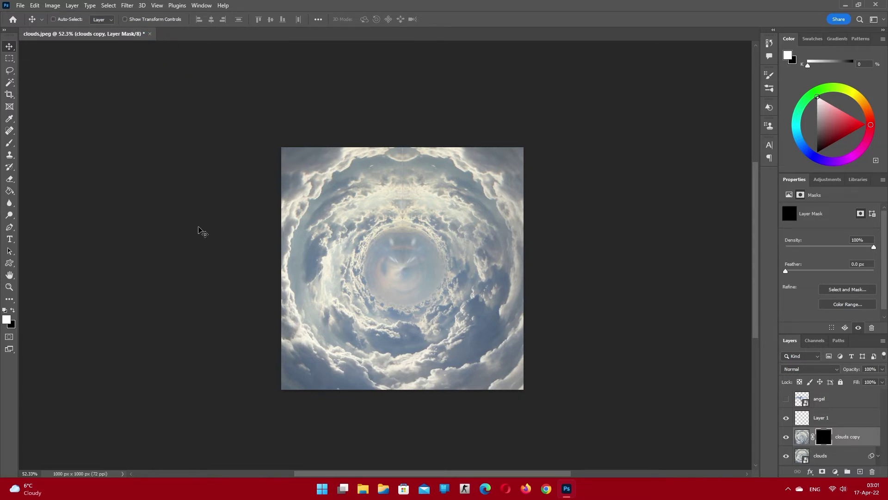
pyautogui.hotkey('ctrl', '0')
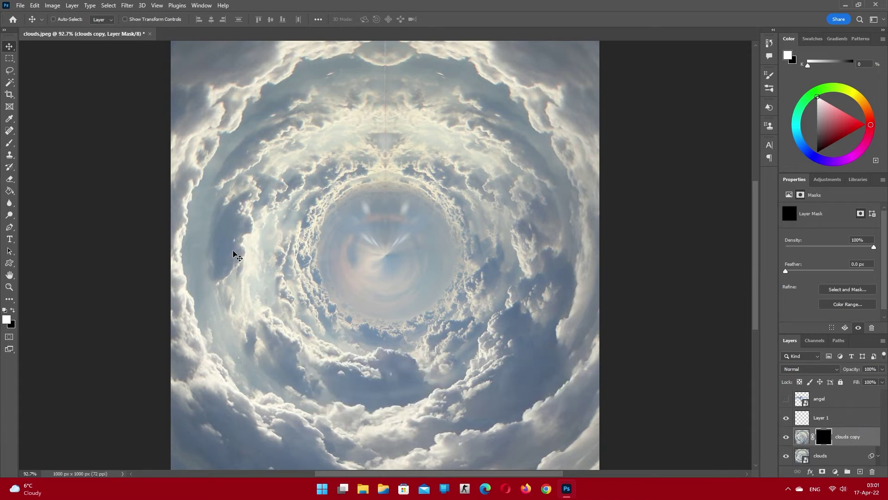
# Paint the copy back in with a small Soft Round brush over the centre seam and top
pyautogui.press('b')
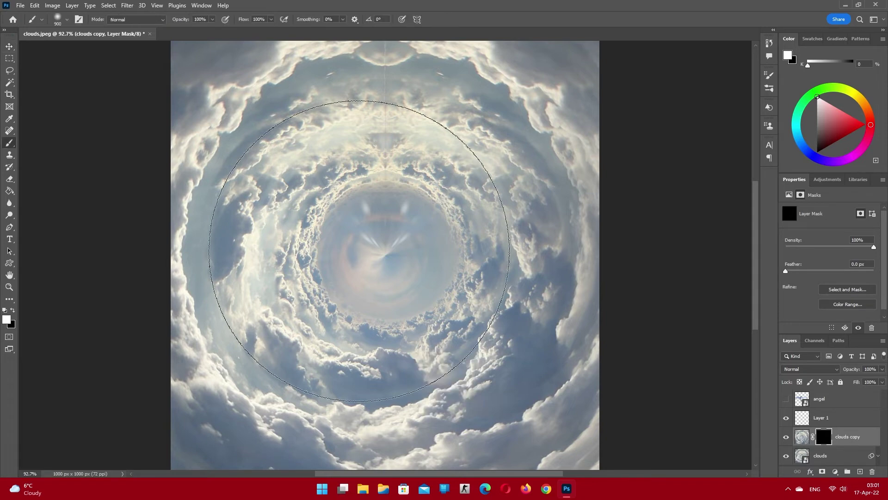
pyautogui.press('[')
pyautogui.press(']')
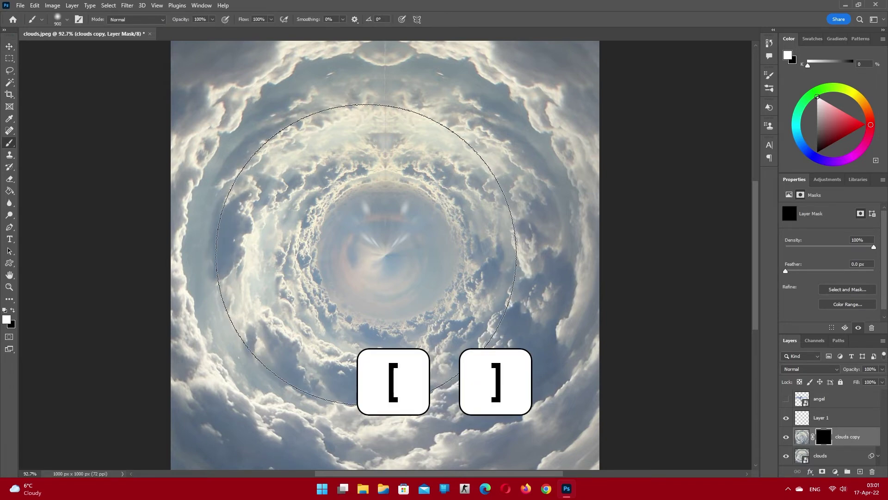
pyautogui.press('[')
pyautogui.press('[')
pyautogui.press('[')
pyautogui.press('[')
pyautogui.press('[')
pyautogui.press('[')
pyautogui.press('[')
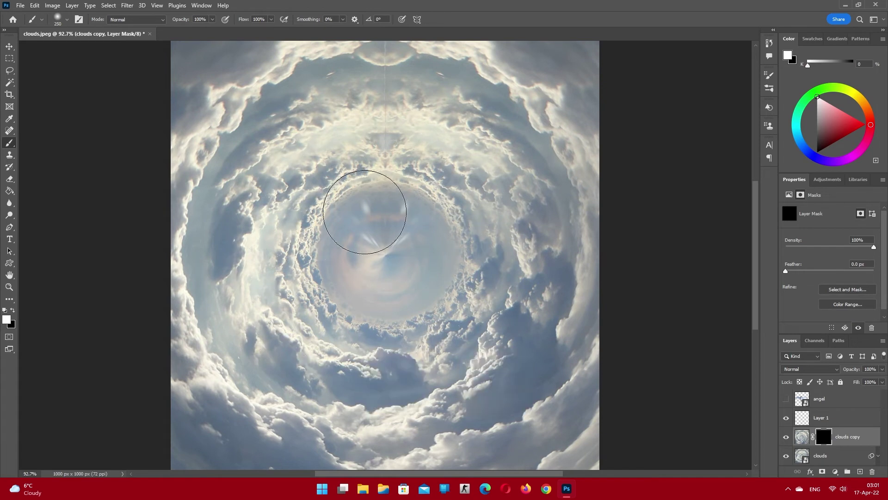
pyautogui.press('[')
pyautogui.press('[')
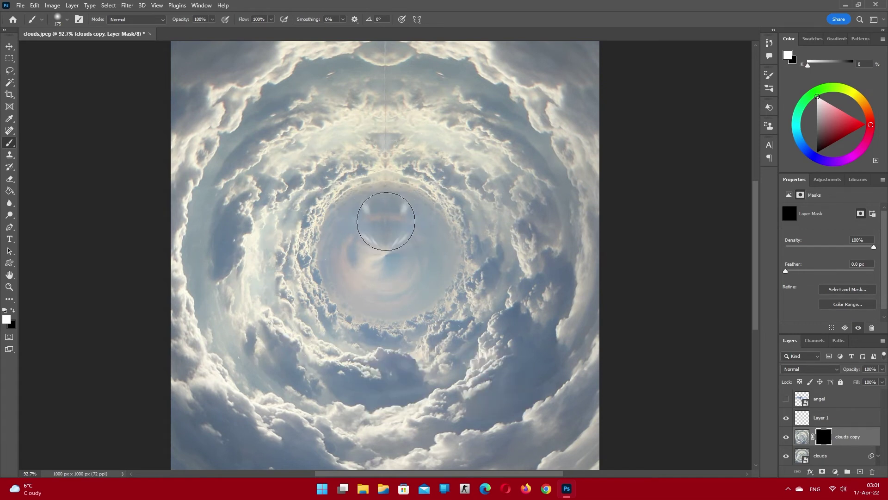
pyautogui.rightClick(385, 219)
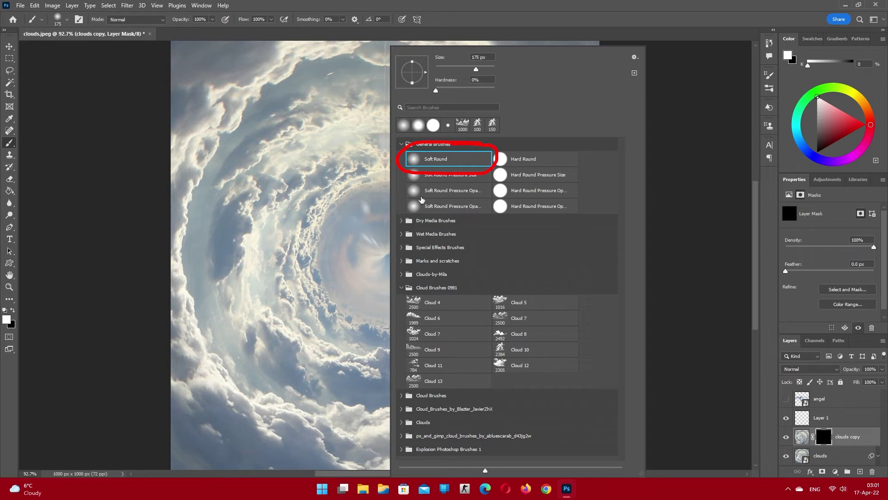
pyautogui.click(414, 161)
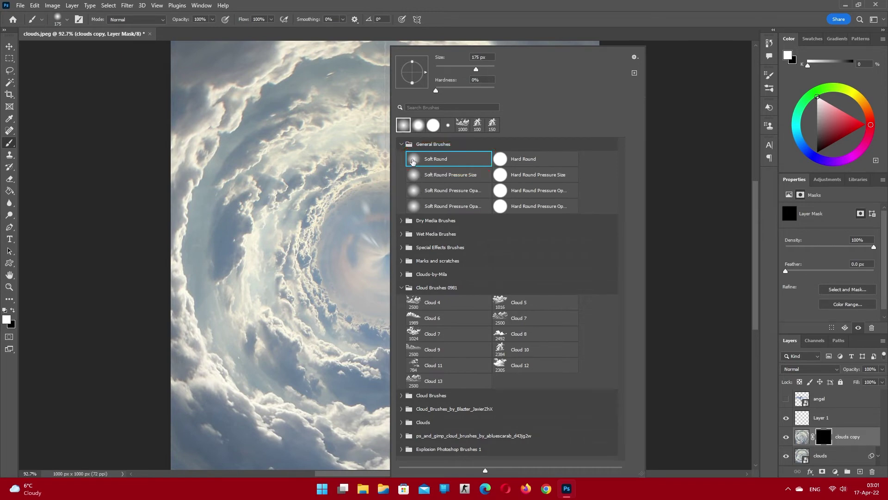
pyautogui.doubleClick(413, 162)
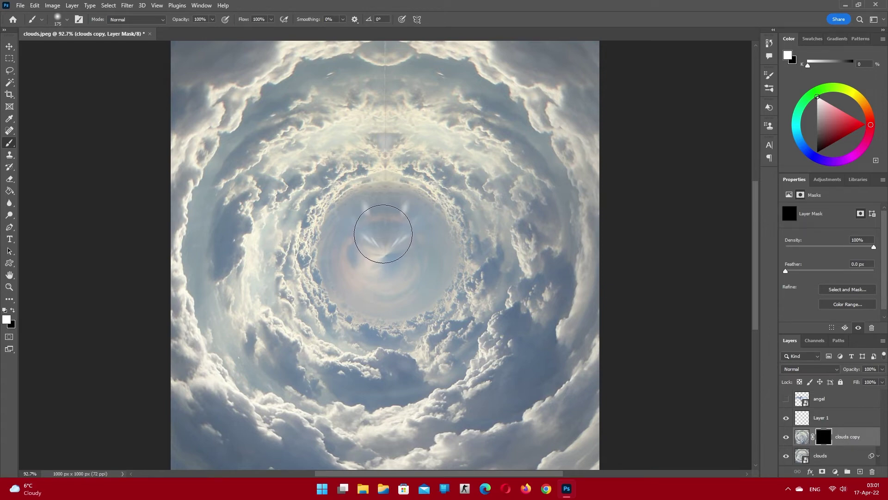
pyautogui.moveTo(383, 234); pyautogui.dragTo(390, 58)
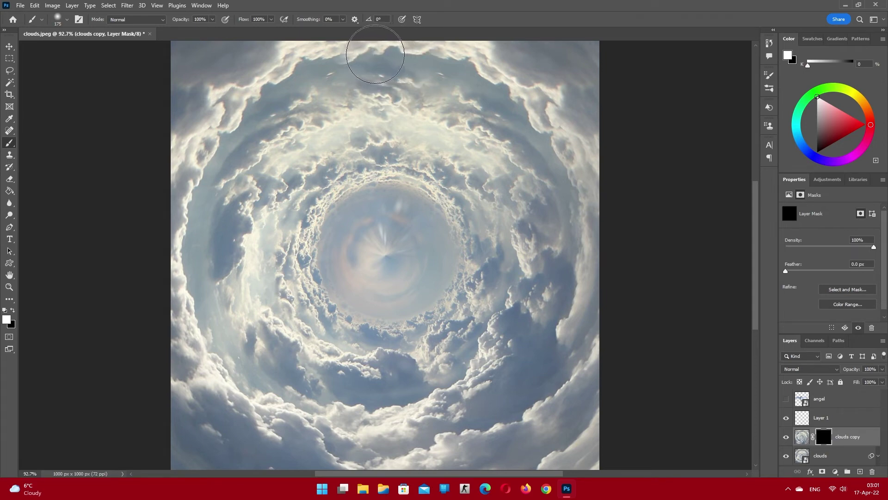
pyautogui.click(375, 55)
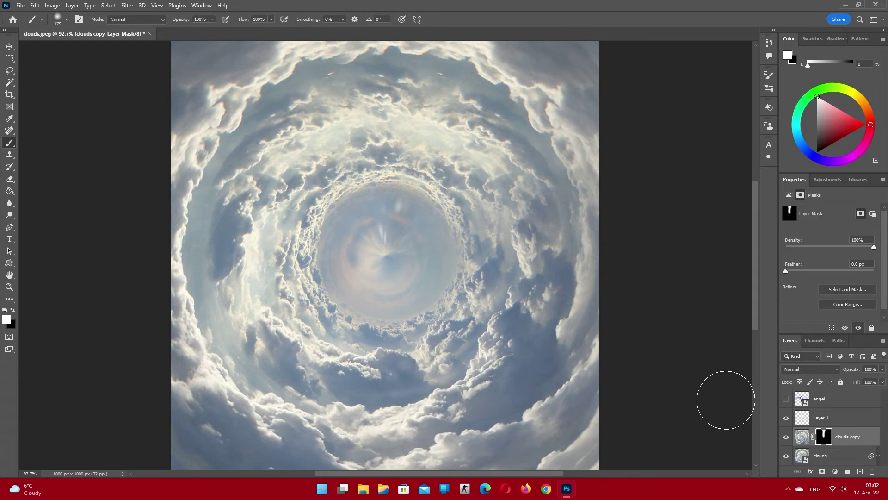
# Paint a wide white glow into the tunnel centre on Layer 1
pyautogui.click(801, 420)
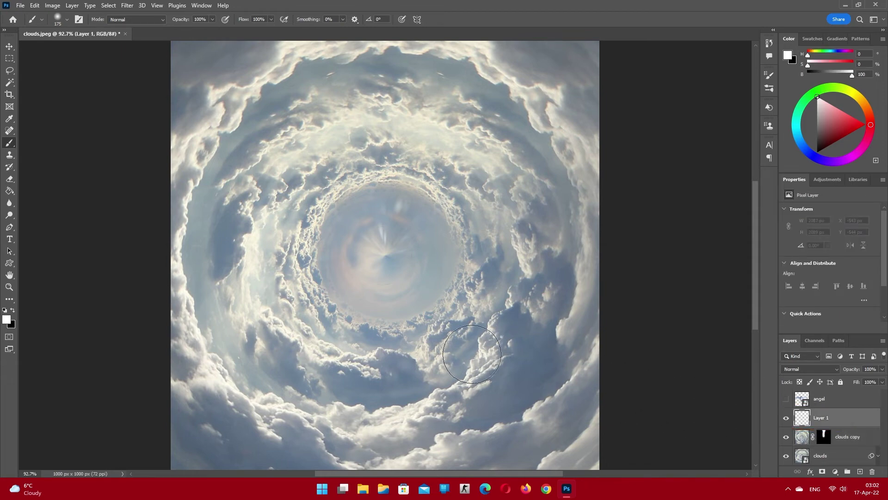
pyautogui.press(']')
pyautogui.press(']')
pyautogui.press(']')
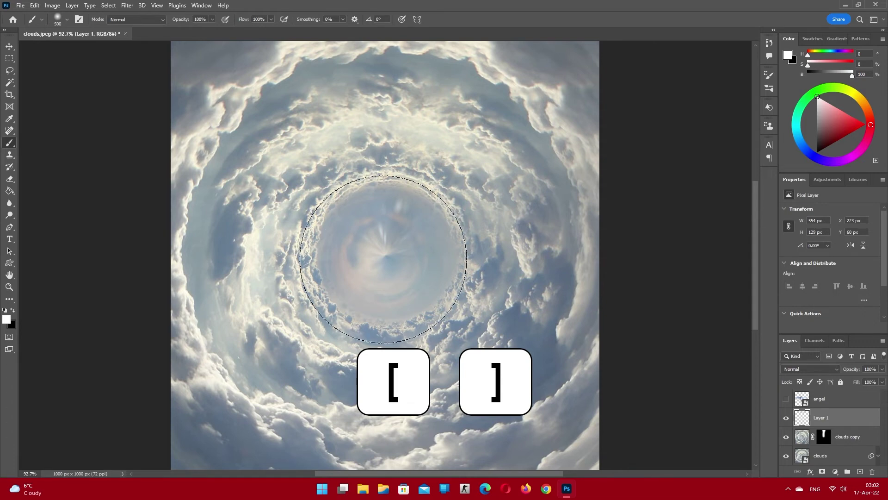
pyautogui.press(']')
pyautogui.press(']')
pyautogui.press(']')
pyautogui.press('[')
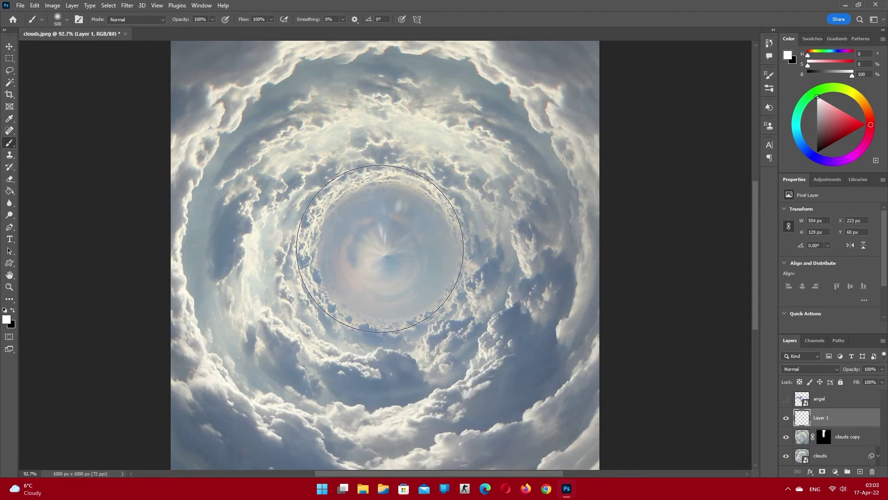
pyautogui.click(391, 251)
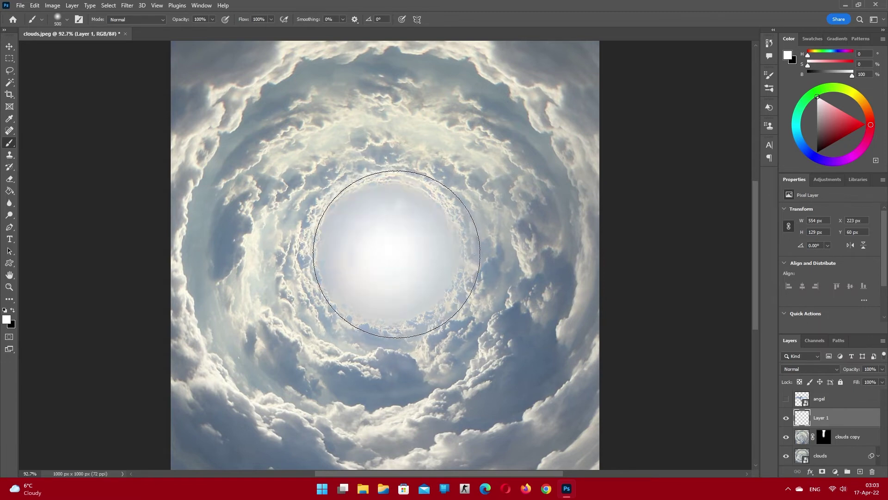
pyautogui.click(401, 223)
pyautogui.moveTo(402, 223)
pyautogui.mouseDown()
pyautogui.moveTo(407, 239)
pyautogui.moveTo(371, 263)
pyautogui.moveTo(366, 252)
pyautogui.moveTo(248, 295)
pyautogui.mouseUp()
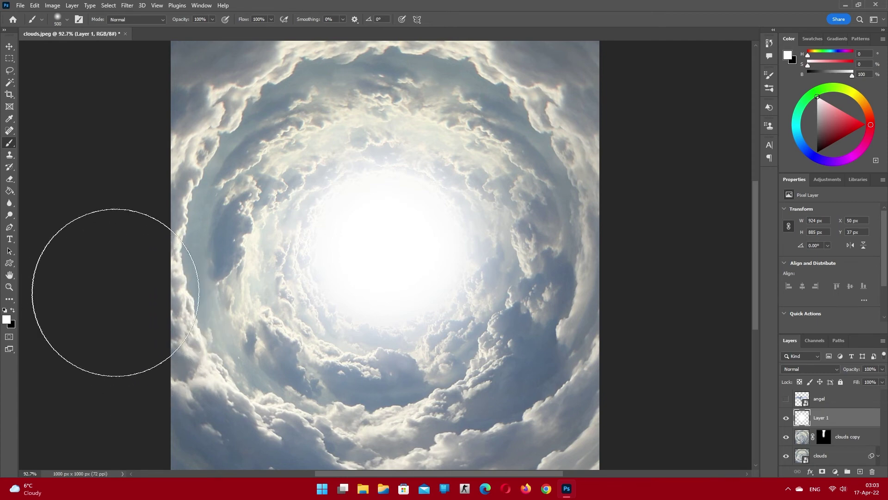
# Undo two white strokes and repaint the vortex centre with a smaller brush
pyautogui.hotkey('ctrl', 'z')
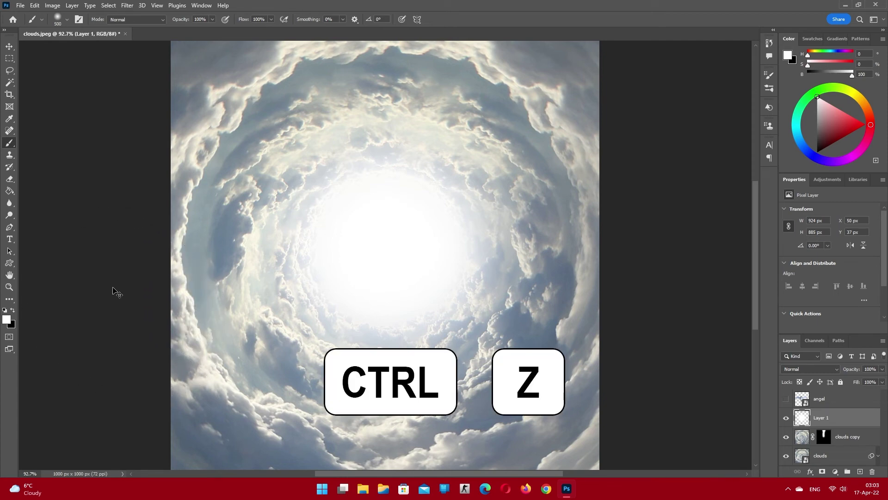
pyautogui.hotkey('ctrl', 'z')
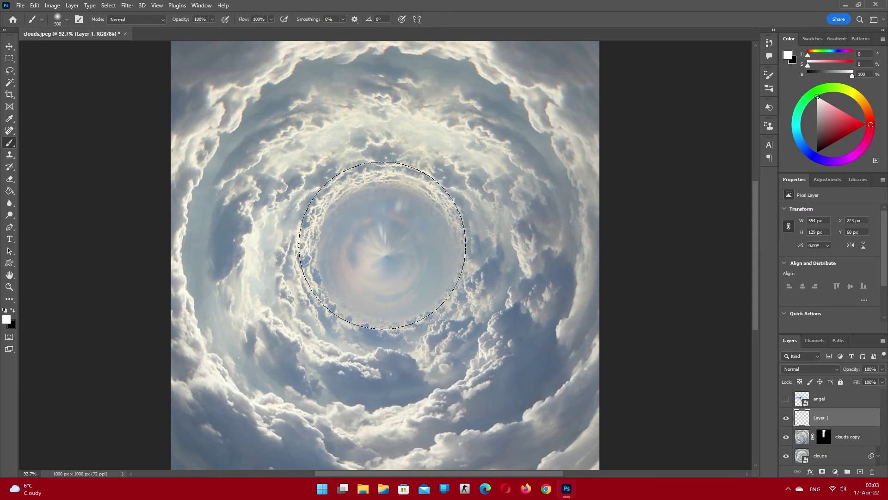
pyautogui.press('[')
pyautogui.press('[')
pyautogui.moveTo(385, 251)
pyautogui.mouseDown()
pyautogui.moveTo(412, 268)
pyautogui.moveTo(396, 215)
pyautogui.moveTo(371, 248)
pyautogui.mouseUp()
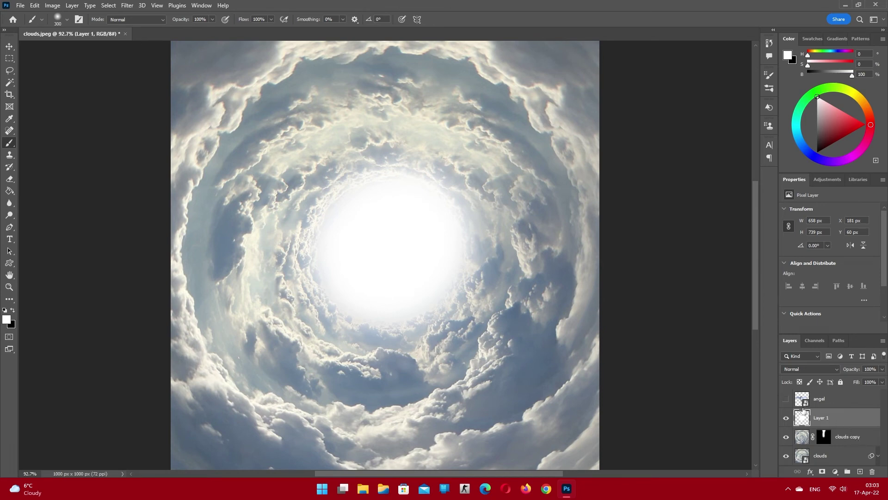
# Show and select the angel layer with the Move tool active
pyautogui.click(786, 399)
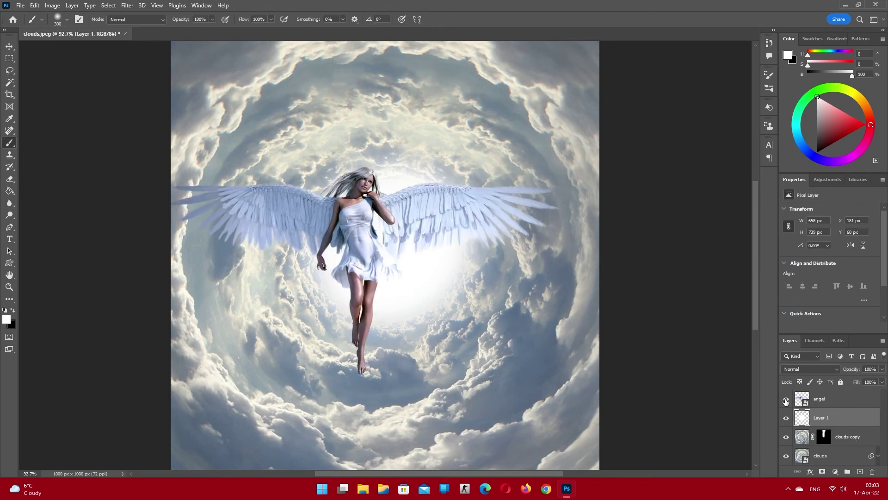
pyautogui.click(854, 402)
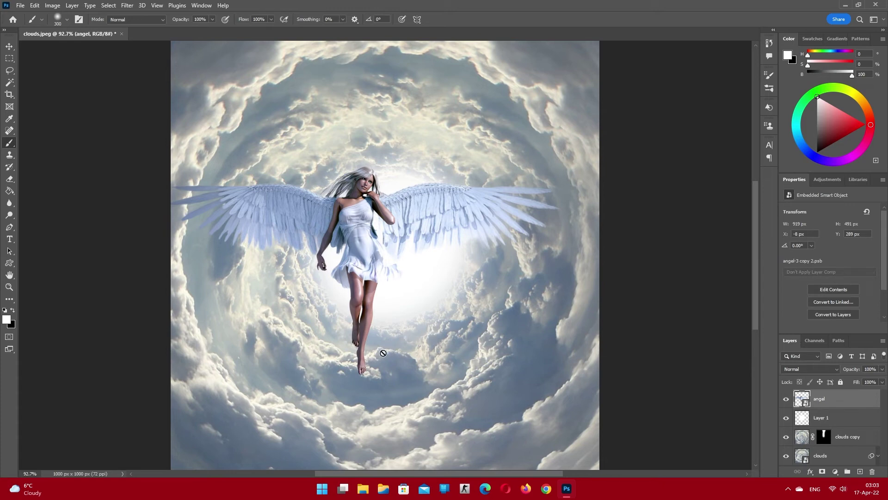
pyautogui.press('v')
pyautogui.click(9, 45)
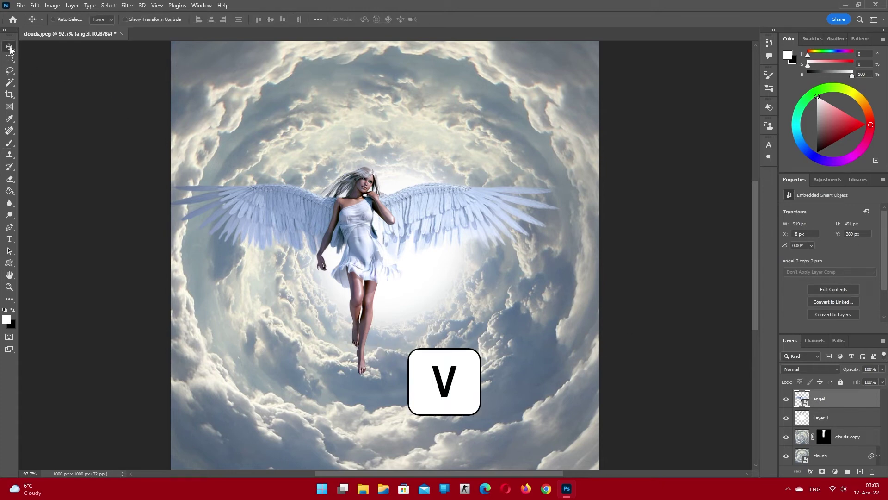
# Scale the angel down into the tunnel's bright centre and commit
pyautogui.click(149, 21)
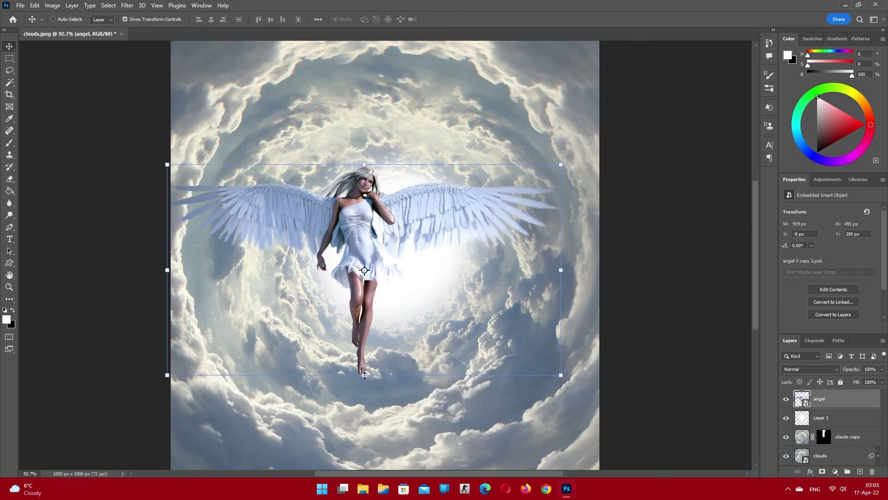
pyautogui.moveTo(364, 375)
pyautogui.mouseDown()
pyautogui.moveTo(356, 254)
pyautogui.moveTo(403, 291)
pyautogui.mouseUp()
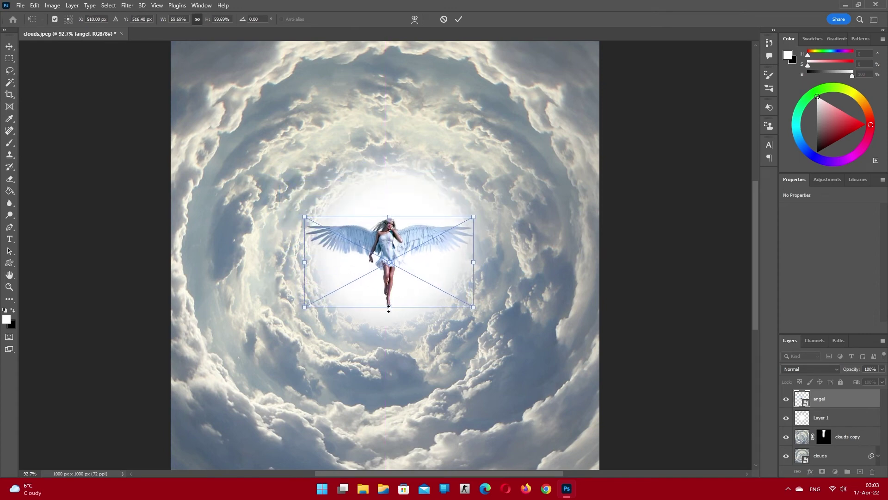
pyautogui.moveTo(388, 309); pyautogui.dragTo(391, 304)
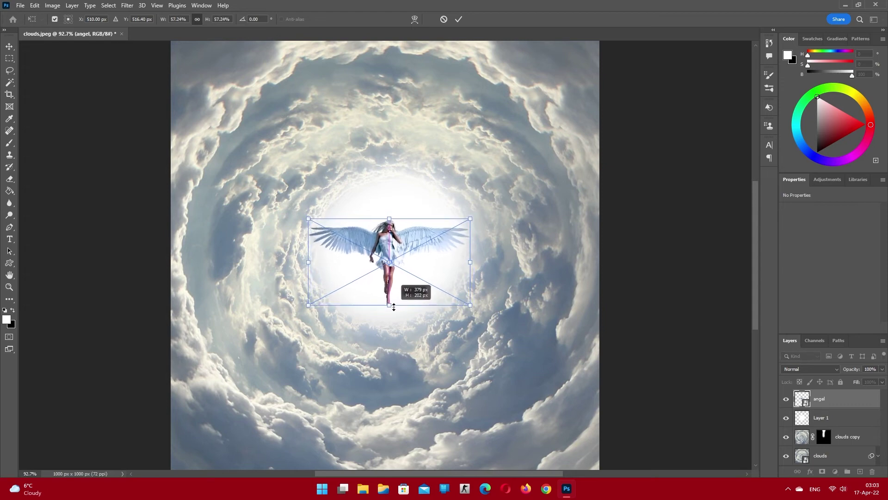
pyautogui.moveTo(392, 304); pyautogui.dragTo(385, 306)
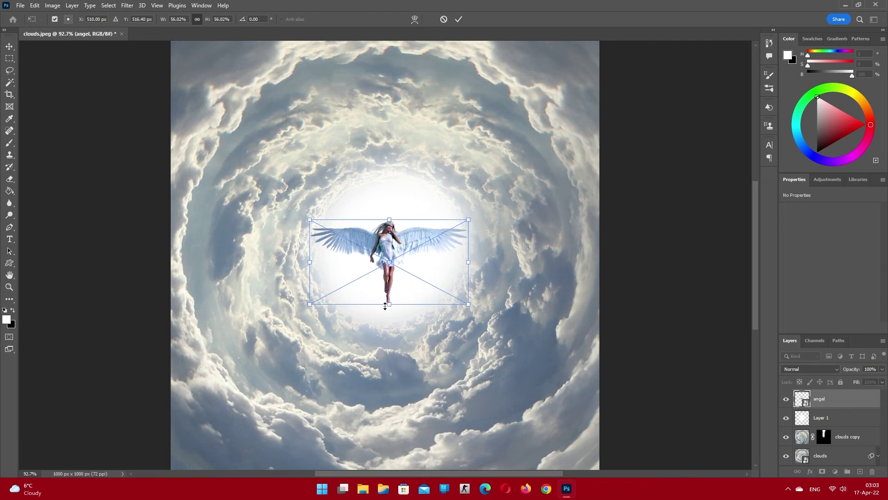
pyautogui.click(459, 20)
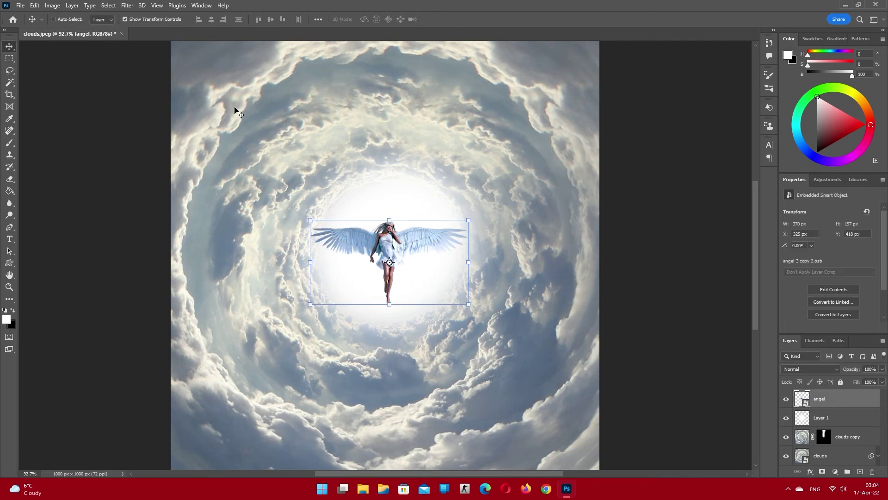
# Add Layer 2 filled with white and clip it to the angel
pyautogui.click(125, 20)
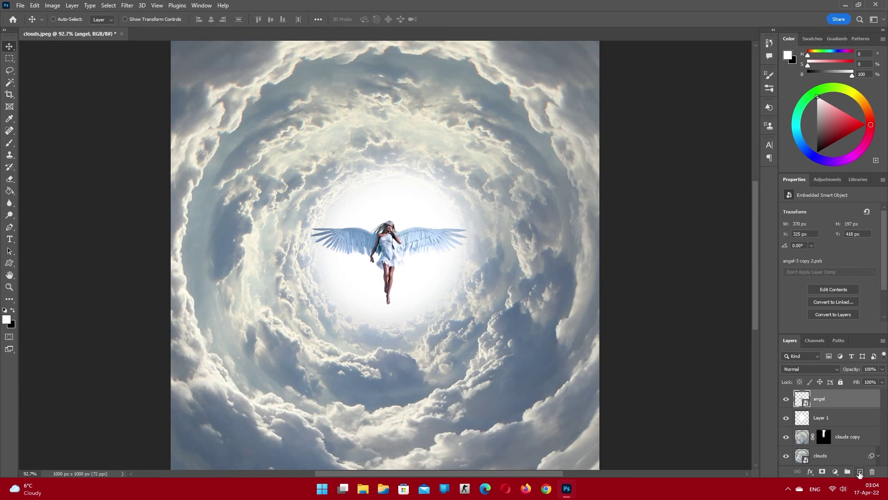
pyautogui.click(860, 474)
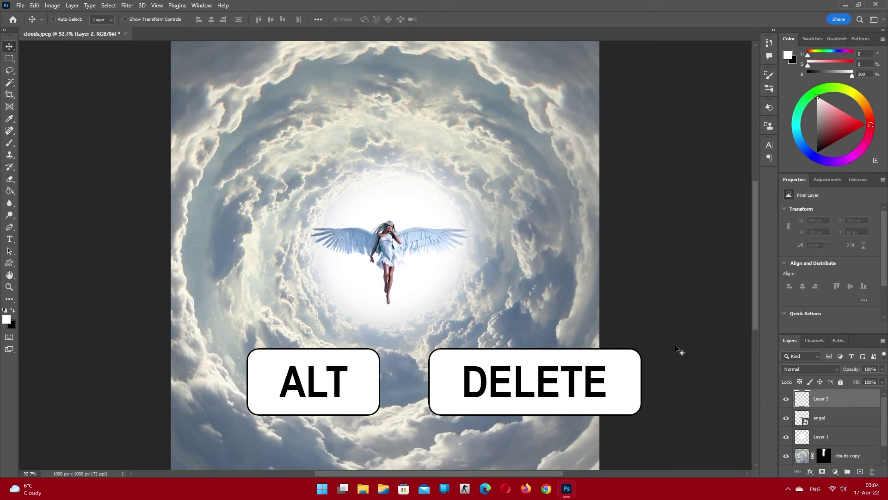
pyautogui.hotkey('alt', 'Delete')
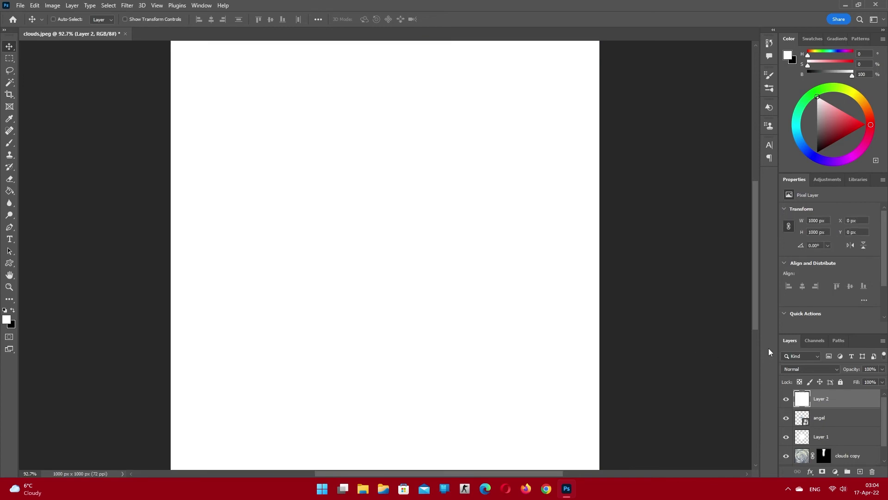
pyautogui.rightClick(847, 401)
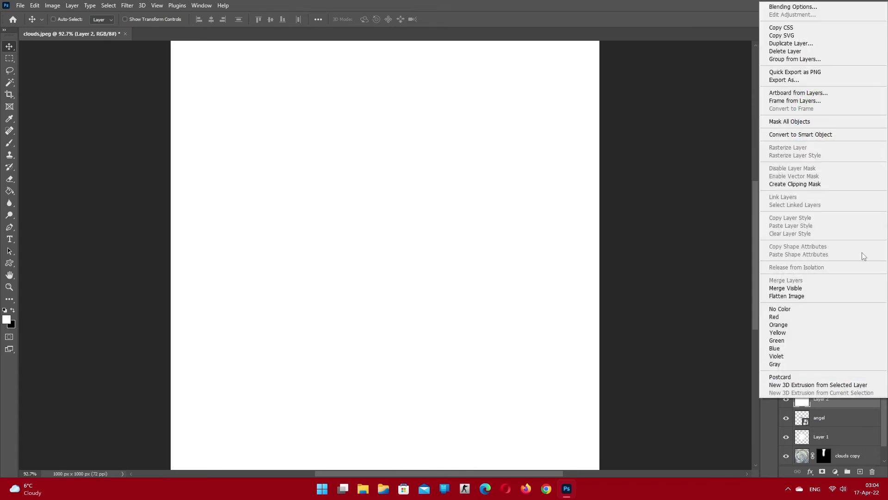
pyautogui.click(815, 186)
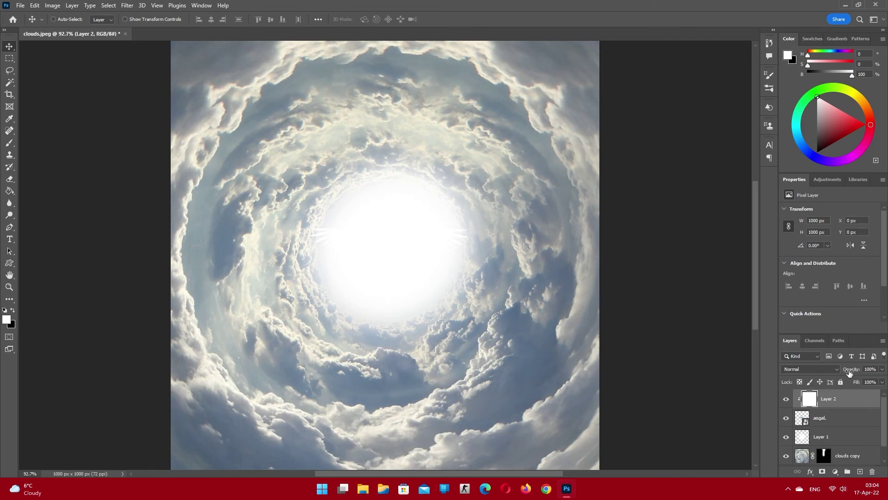
# Lower Layer 2's opacity to about 42%
pyautogui.moveTo(849, 373); pyautogui.dragTo(798, 379)
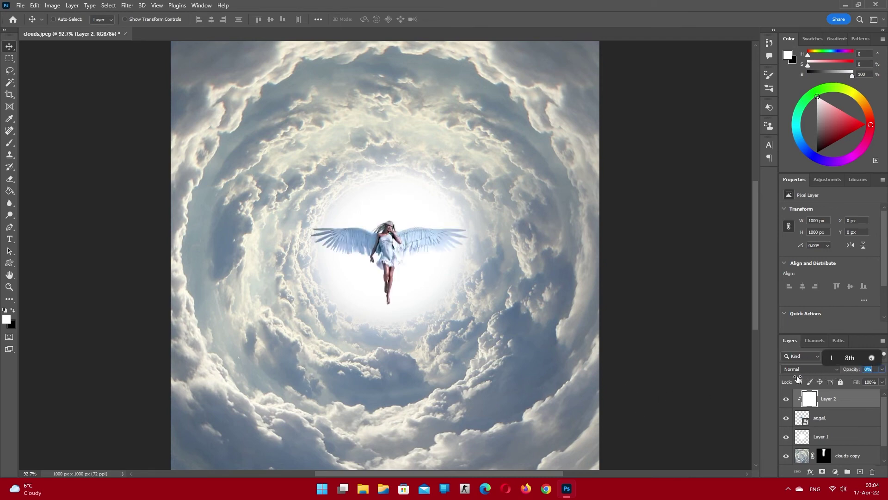
pyautogui.moveTo(798, 380); pyautogui.dragTo(818, 376)
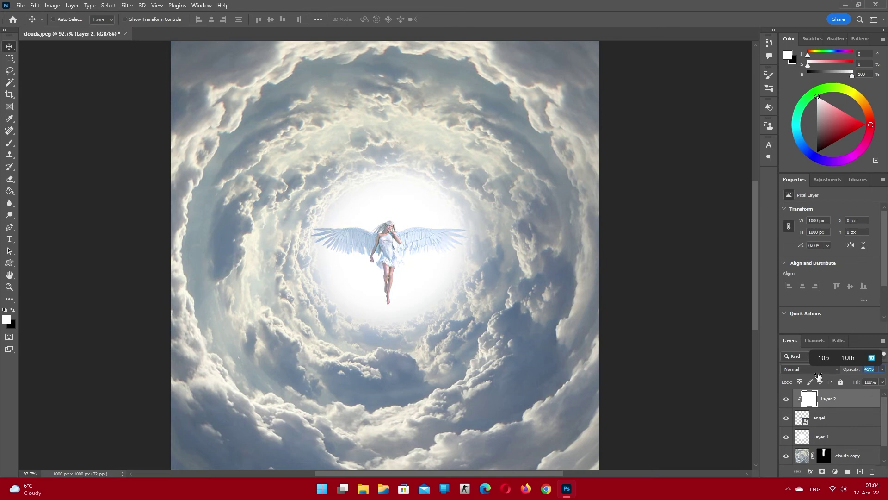
pyautogui.moveTo(819, 375); pyautogui.dragTo(818, 375)
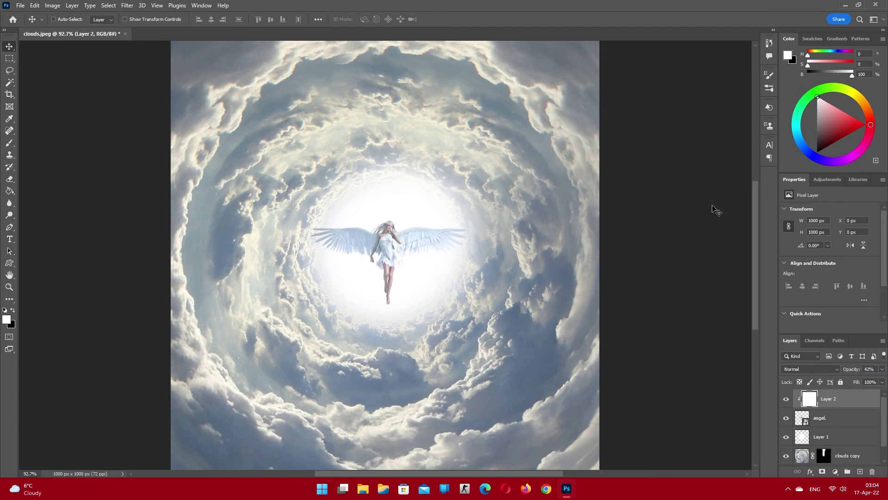
# Add a Hue/Saturation adjustment layer with Colorize on and a blue hue around 207
pyautogui.click(835, 472)
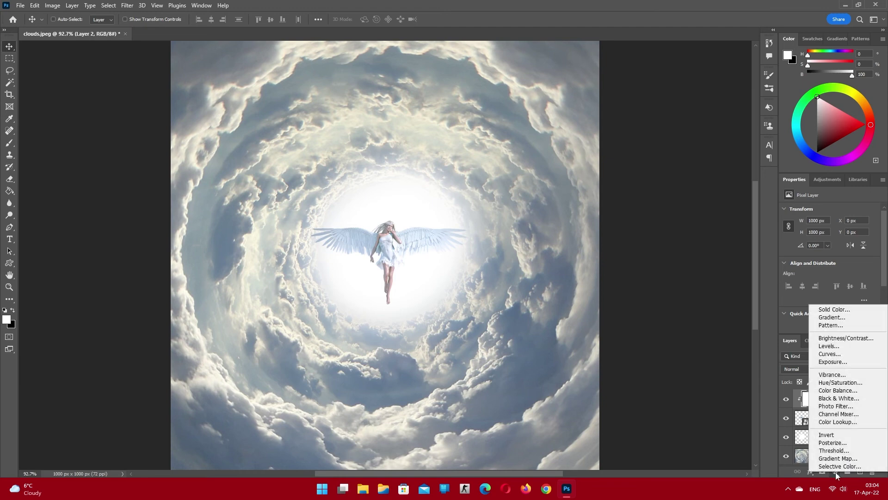
pyautogui.click(837, 383)
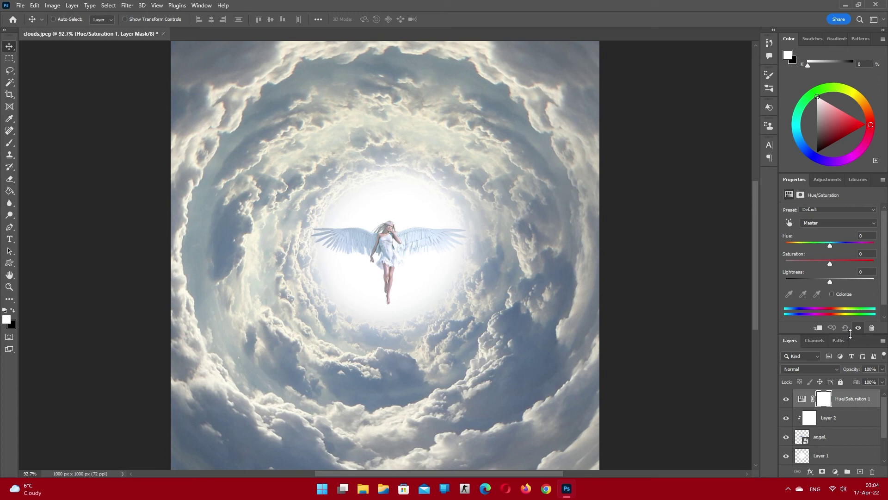
pyautogui.moveTo(849, 334); pyautogui.dragTo(852, 337)
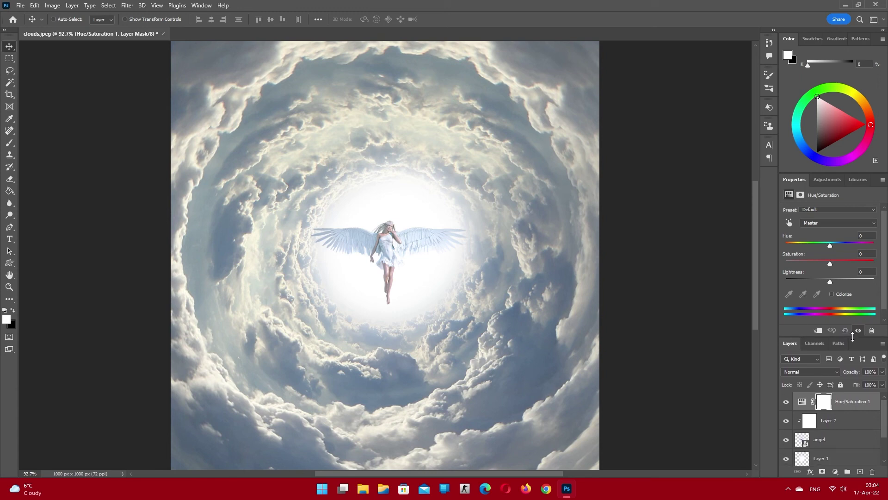
pyautogui.click(833, 294)
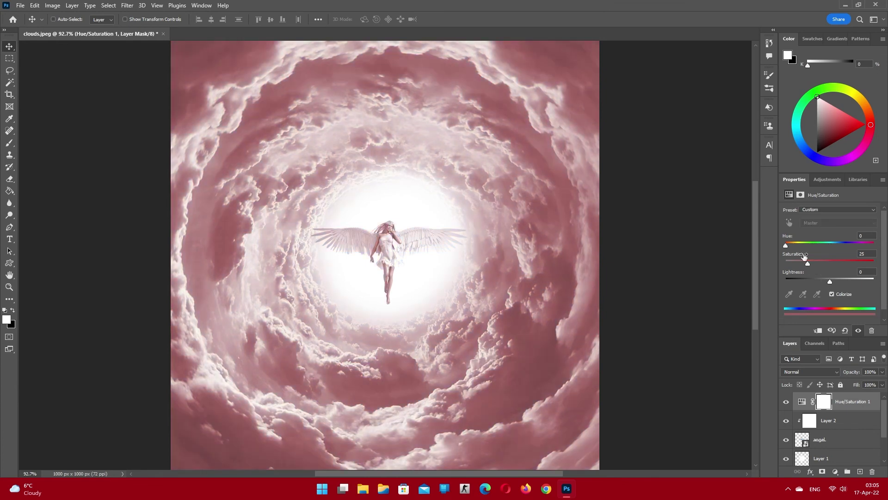
pyautogui.moveTo(787, 246); pyautogui.dragTo(842, 246)
pyautogui.moveTo(849, 243); pyautogui.dragTo(835, 250)
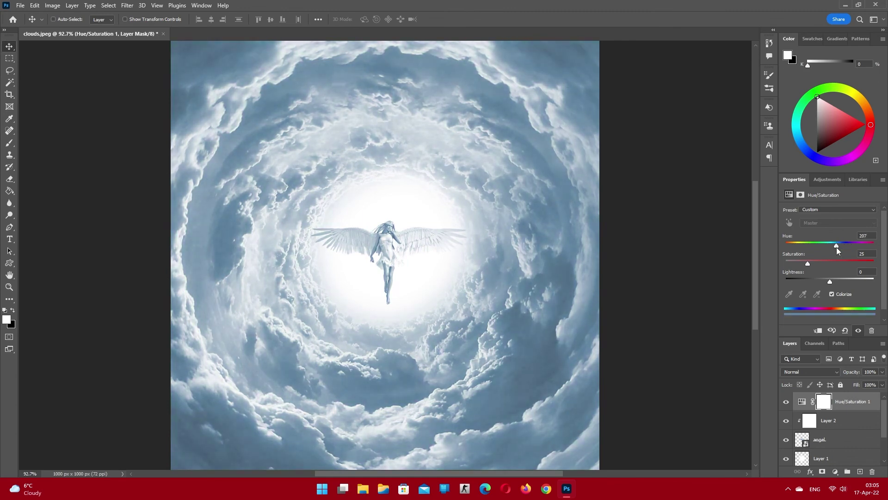